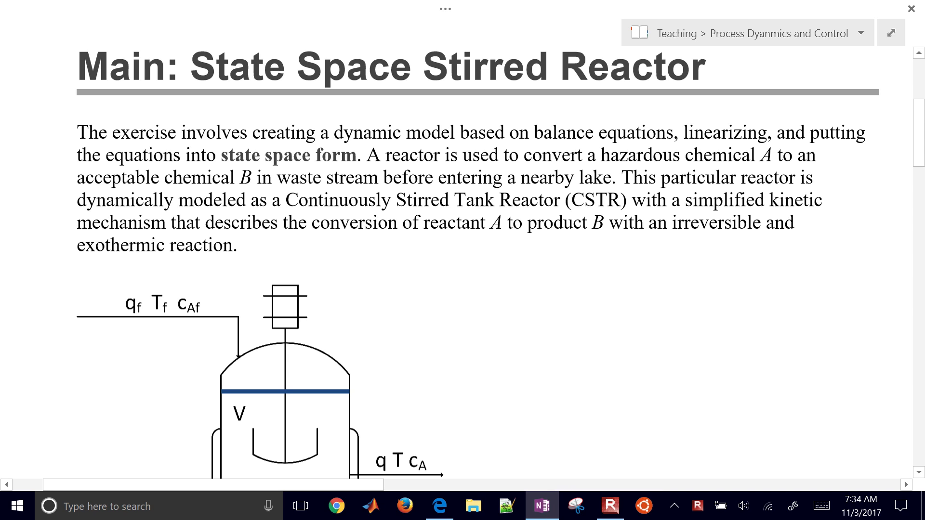
Circle the outlet flow q and write qf = q = 5 m³/min beside the diagram.
scroll(462, 260, down, 3)
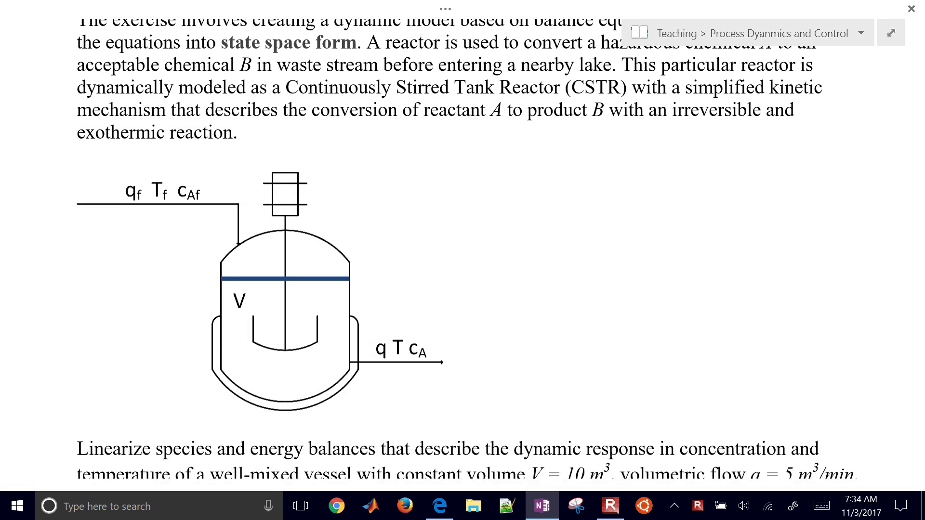
mouse_move(126, 171)
mouse_down()
mouse_move(110, 187)
mouse_move(123, 169)
mouse_up()
drag(376, 329, 391, 340)
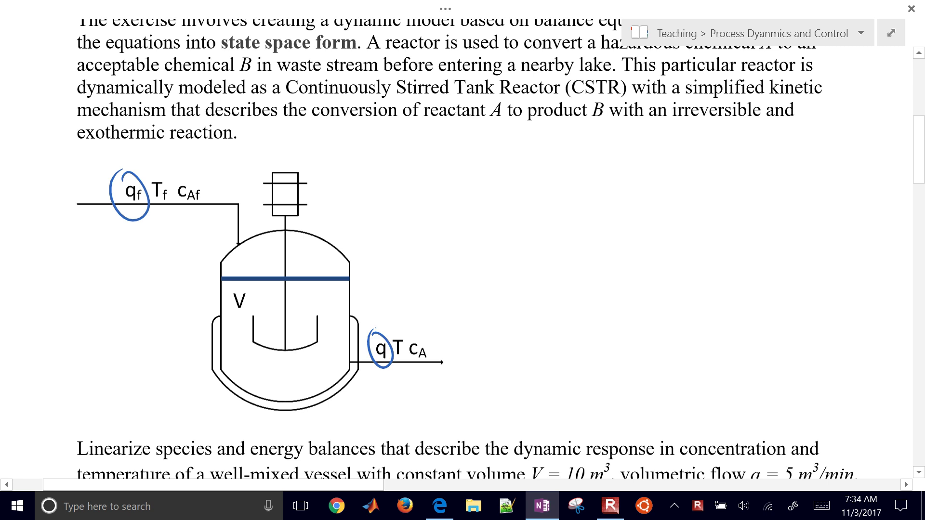
mouse_move(505, 189)
mouse_down()
mouse_move(502, 236)
mouse_move(520, 205)
mouse_move(521, 215)
mouse_up()
drag(531, 198, 545, 195)
mouse_move(573, 183)
mouse_down()
mouse_move(571, 226)
mouse_move(606, 188)
mouse_up()
drag(598, 198, 634, 183)
mouse_move(634, 166)
mouse_down()
mouse_move(655, 162)
mouse_move(672, 173)
mouse_move(689, 162)
mouse_move(731, 185)
mouse_up()
mouse_move(493, 250)
mouse_down()
mouse_move(497, 270)
mouse_move(507, 251)
mouse_move(544, 258)
mouse_up()
Write V = 10 m³, then circle V and CAf on the reactor sketch.
mouse_move(534, 263)
mouse_down()
mouse_move(585, 274)
mouse_move(596, 245)
mouse_up()
mouse_move(616, 261)
mouse_down()
mouse_move(617, 270)
mouse_move(634, 267)
mouse_move(635, 257)
mouse_up()
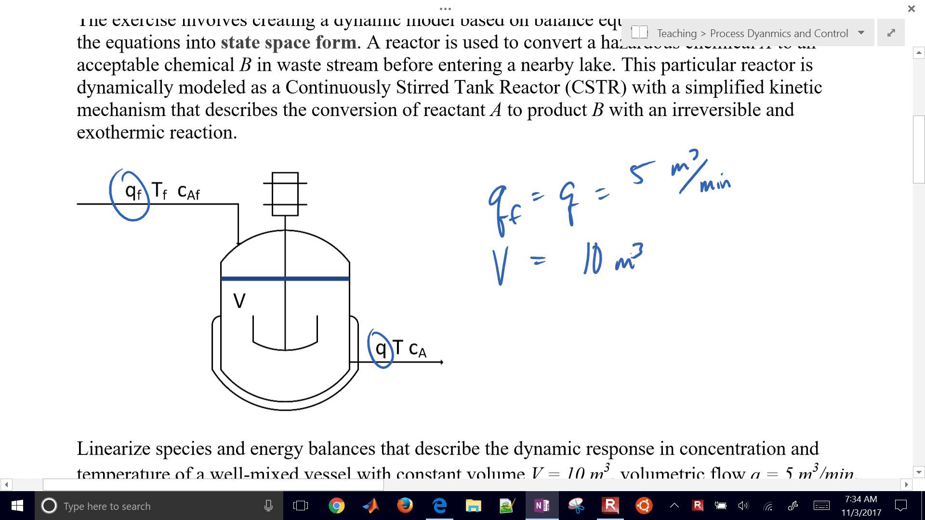
mouse_move(229, 284)
mouse_down()
mouse_move(253, 286)
mouse_move(226, 292)
mouse_up()
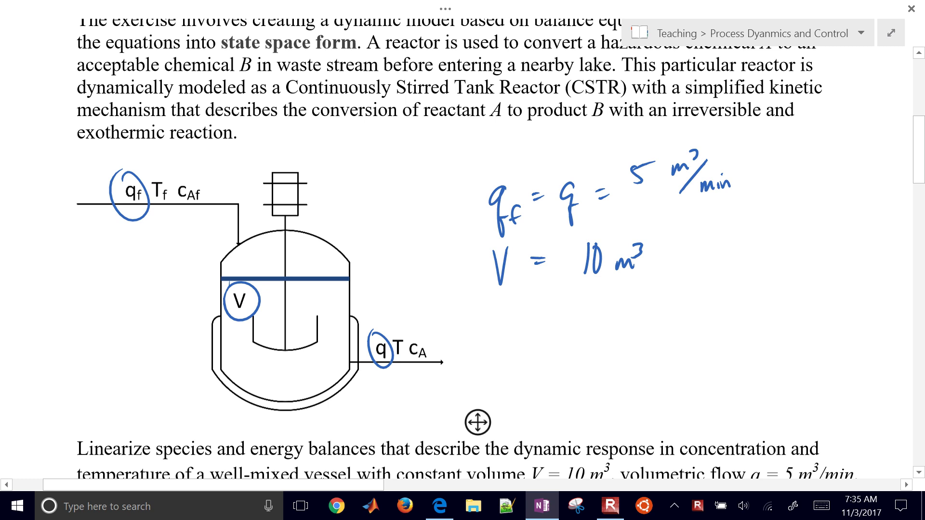
drag(188, 169, 195, 172)
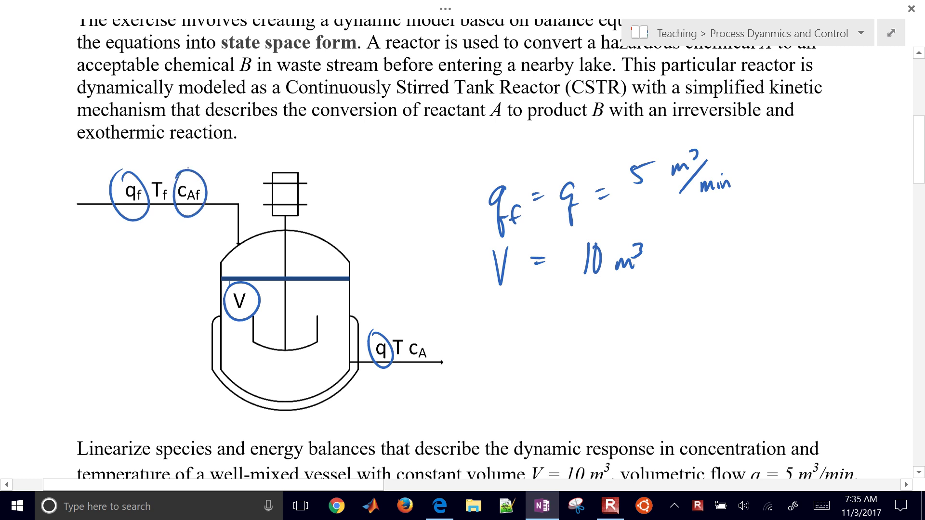
Mark the feed temperature Tf as 300 K with a line and label.
mouse_move(159, 209)
mouse_down()
mouse_move(154, 251)
mouse_move(157, 226)
mouse_up()
drag(140, 267, 144, 288)
drag(162, 267, 194, 270)
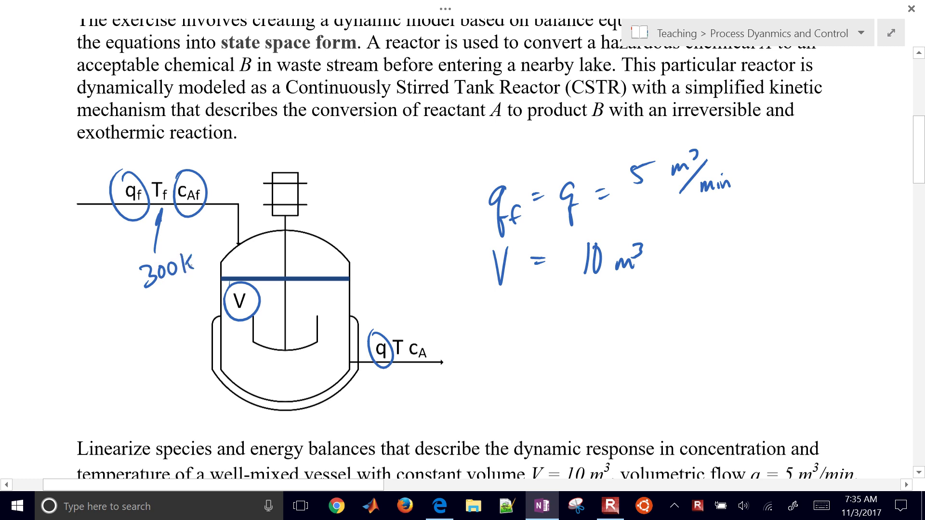
Write T₀ = 305 K below the volume and begin a CA note.
mouse_move(503, 348)
mouse_down()
mouse_move(504, 370)
mouse_move(521, 341)
mouse_move(521, 366)
mouse_move(547, 351)
mouse_up()
mouse_move(535, 362)
mouse_down()
mouse_move(570, 354)
mouse_move(565, 370)
mouse_up()
drag(584, 348, 588, 364)
mouse_move(591, 344)
mouse_down()
mouse_move(602, 342)
mouse_move(612, 367)
mouse_move(626, 362)
mouse_up()
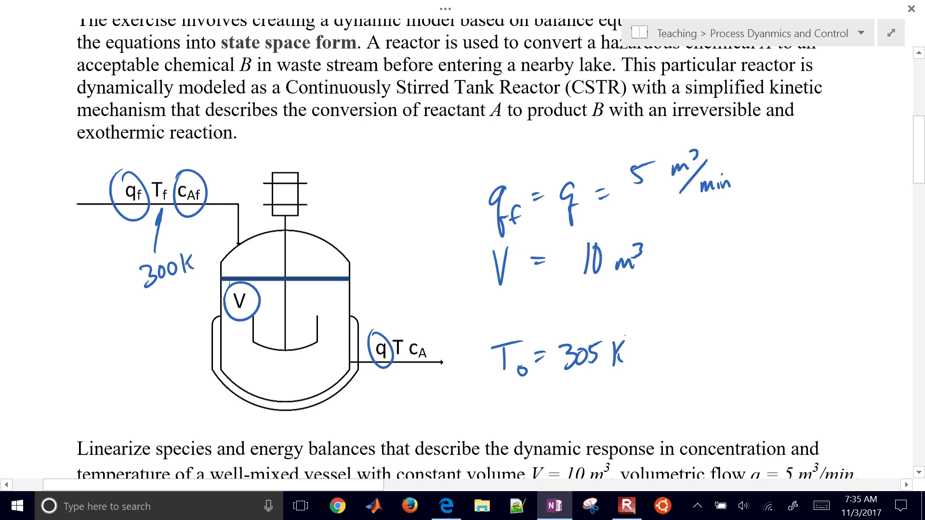
drag(506, 391, 506, 410)
mouse_move(513, 415)
mouse_down()
mouse_move(520, 412)
mouse_move(504, 408)
mouse_up()
Handwrite the reaction rate rA = 0.5 CA beside the reactor.
scroll(534, 411, down, 5)
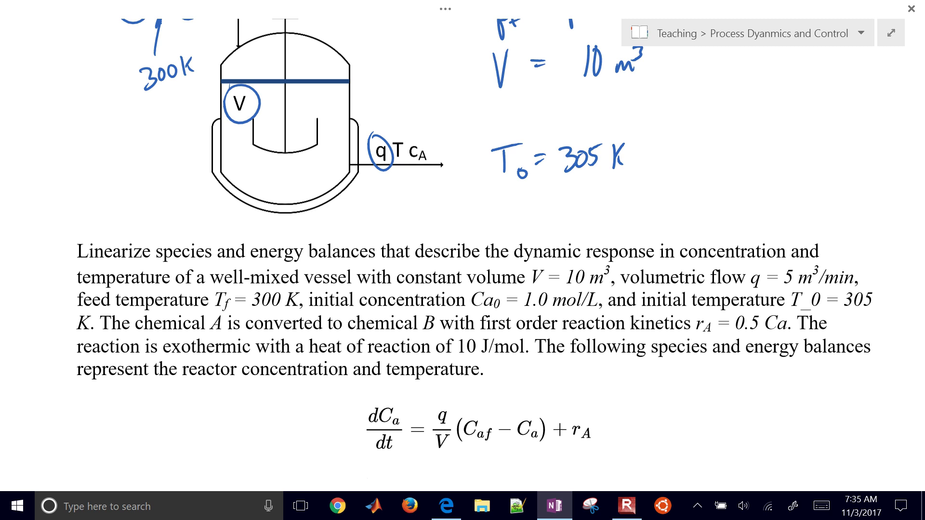
scroll(474, 241, up, 4)
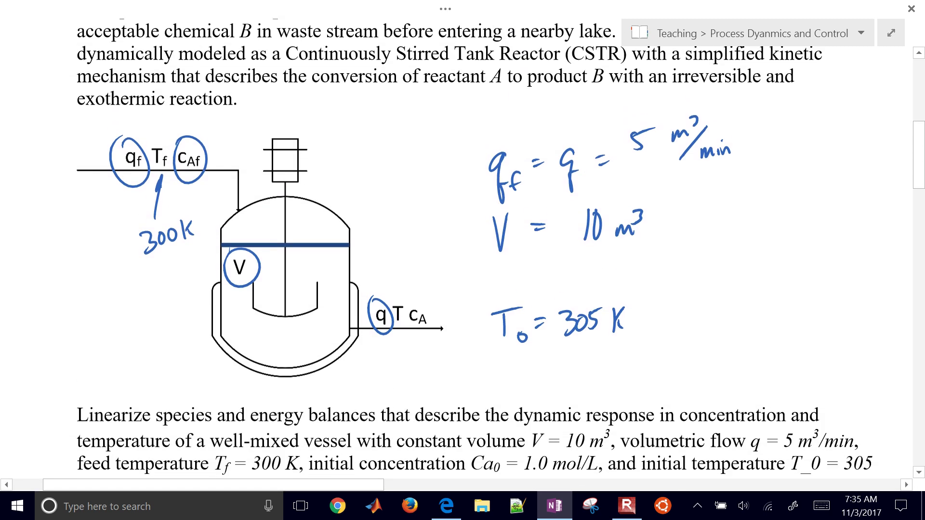
mouse_move(327, 196)
mouse_down()
mouse_move(337, 179)
mouse_move(336, 200)
mouse_move(356, 183)
mouse_up()
mouse_move(350, 187)
mouse_down()
mouse_move(370, 189)
mouse_move(421, 189)
mouse_up()
click(378, 188)
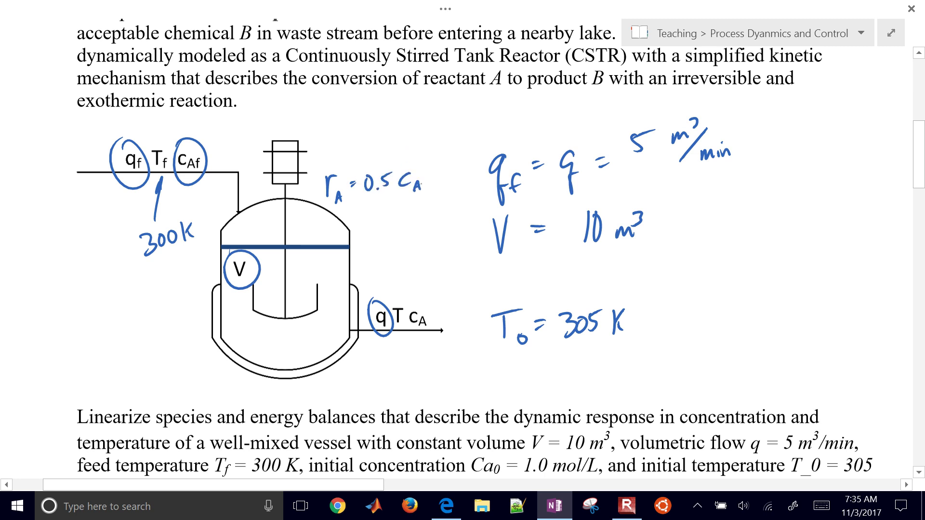
Write ΔHr = 10 J/mol below the rate.
mouse_move(362, 215)
mouse_down()
mouse_move(355, 235)
mouse_move(369, 234)
mouse_up()
drag(372, 215, 372, 234)
drag(371, 224, 378, 224)
mouse_move(379, 213)
mouse_down()
mouse_move(379, 233)
mouse_move(405, 217)
mouse_up()
drag(399, 223, 442, 194)
mouse_move(438, 196)
mouse_down()
mouse_move(433, 211)
mouse_move(447, 205)
mouse_up()
drag(440, 221, 452, 217)
drag(459, 204, 460, 217)
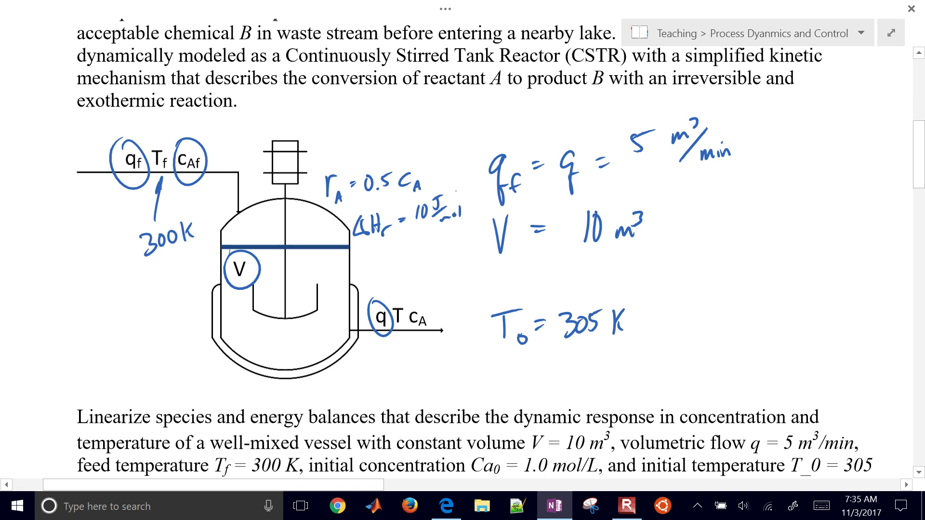
Draw and erase trial circles and a 0.5 note on the balance equation terms.
scroll(462, 241, down, 6)
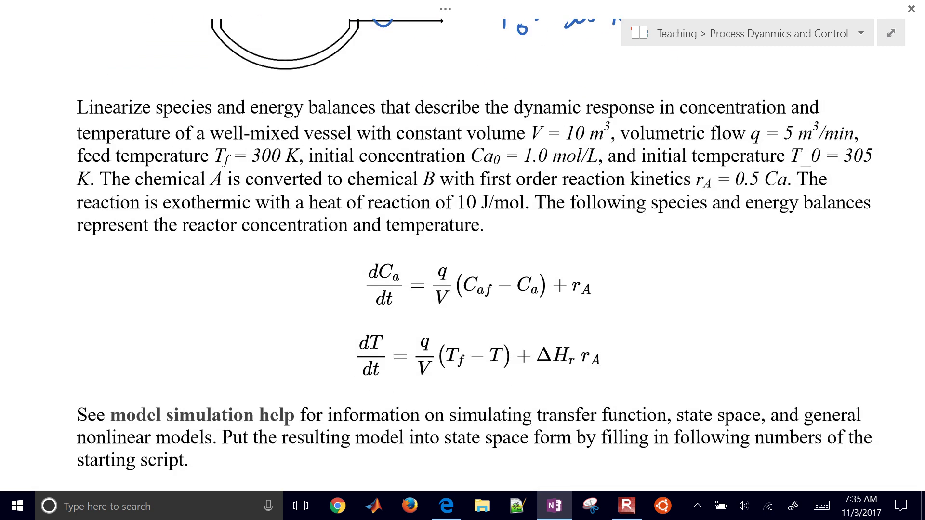
mouse_move(333, 260)
mouse_down()
mouse_move(471, 241)
mouse_move(649, 261)
mouse_move(661, 367)
mouse_move(440, 401)
mouse_move(292, 353)
mouse_move(352, 259)
mouse_up()
click(592, 243)
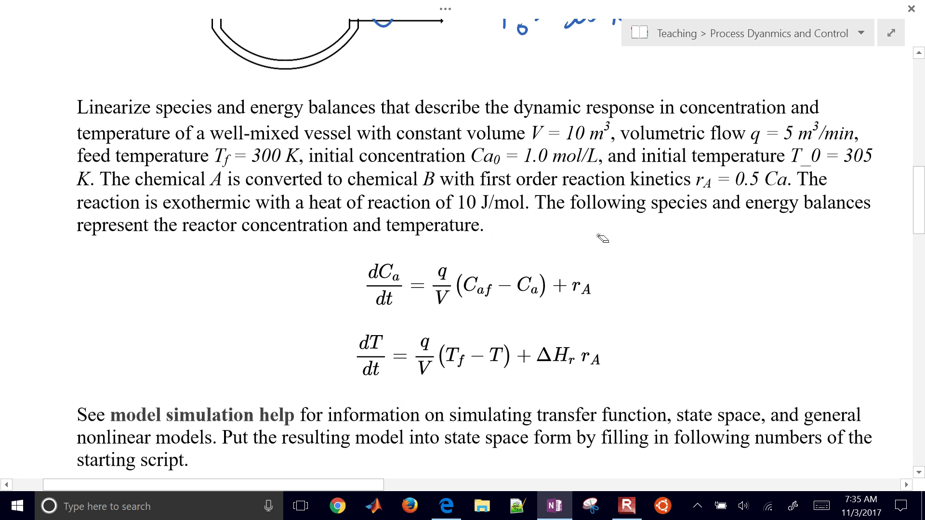
mouse_move(440, 254)
mouse_down()
mouse_move(436, 326)
mouse_move(442, 255)
mouse_move(432, 240)
mouse_move(441, 247)
mouse_up()
click(439, 249)
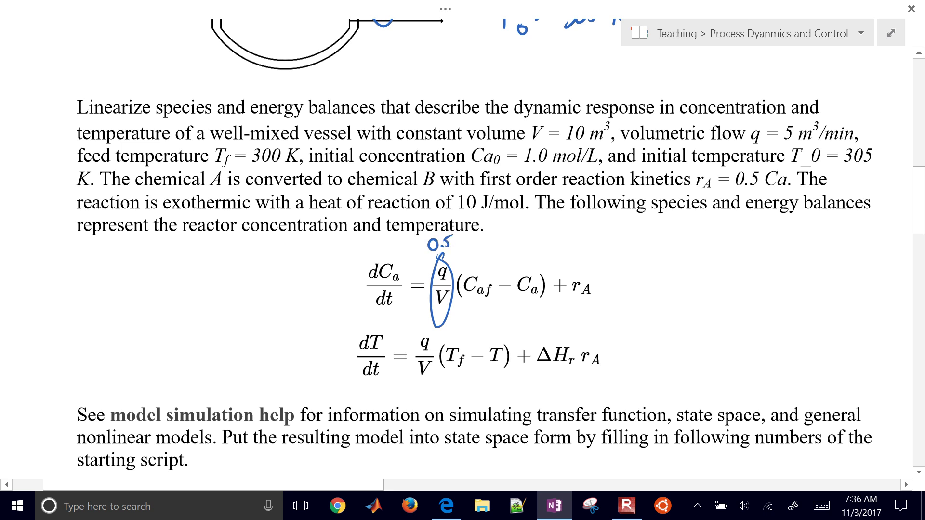
drag(427, 324, 430, 322)
mouse_move(427, 366)
mouse_down()
mouse_move(443, 314)
mouse_move(434, 238)
mouse_up()
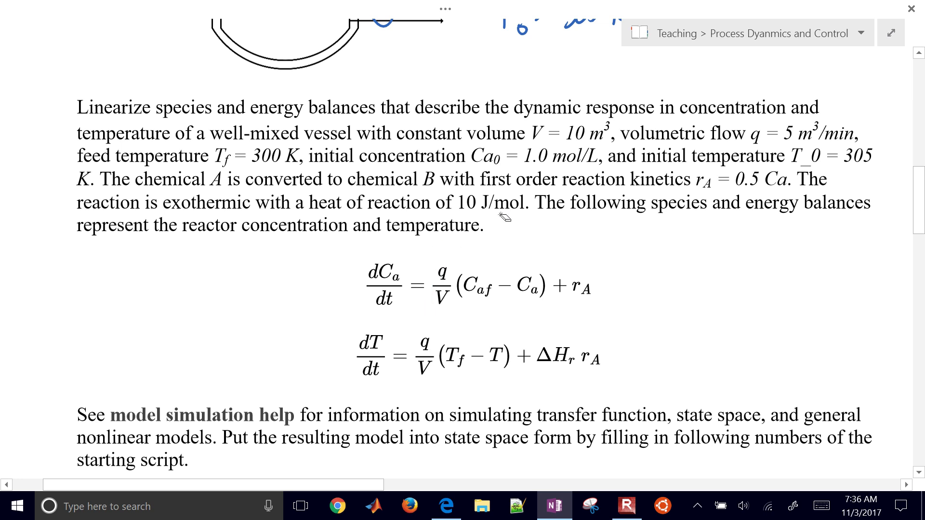
Write 0.5Ca above the rA term of the first balance.
click(576, 263)
mouse_move(565, 247)
mouse_down()
mouse_move(594, 244)
mouse_move(602, 263)
mouse_up()
drag(600, 260, 611, 266)
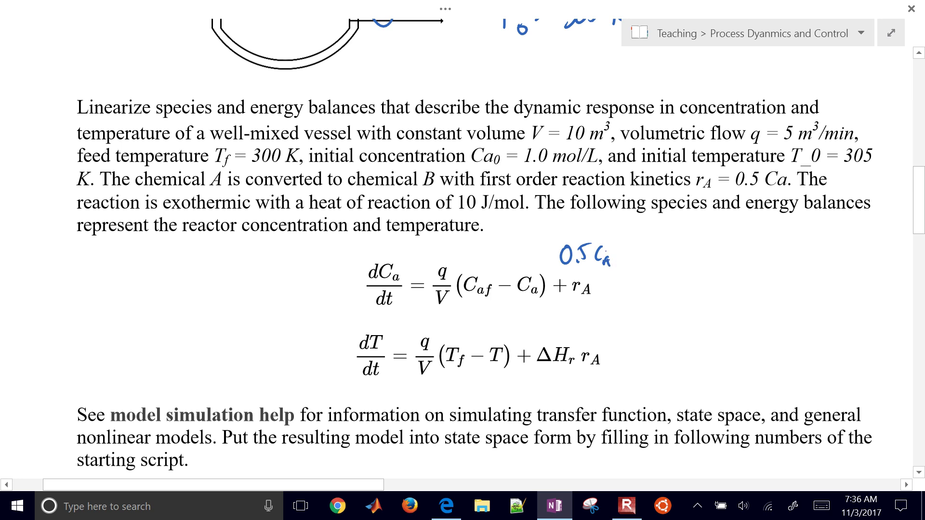
Write 10(0.5Ca) above the ΔHr rA term of the second balance.
drag(587, 320, 616, 332)
drag(621, 332, 627, 332)
mouse_move(583, 311)
mouse_down()
mouse_move(575, 336)
mouse_move(584, 341)
mouse_up()
drag(626, 309, 629, 342)
drag(553, 316, 554, 332)
drag(563, 316, 564, 316)
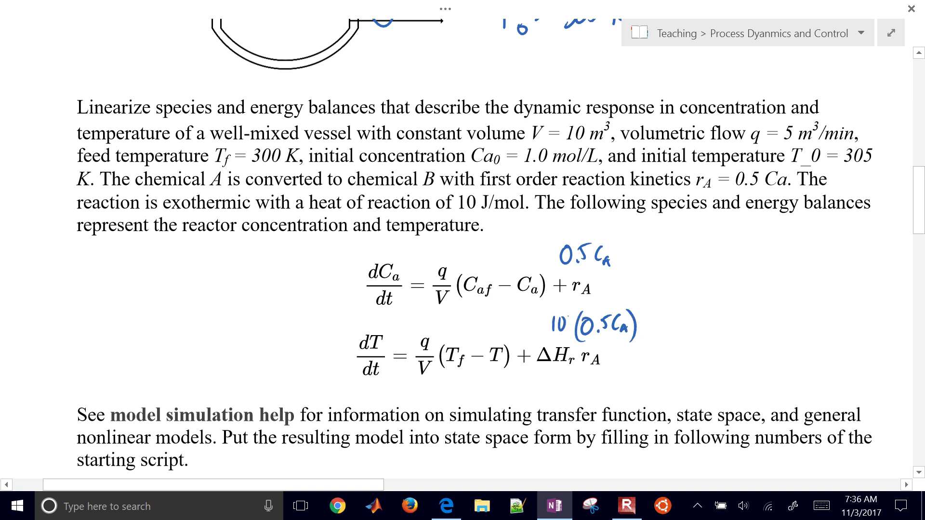
scroll(463, 255, right, 5)
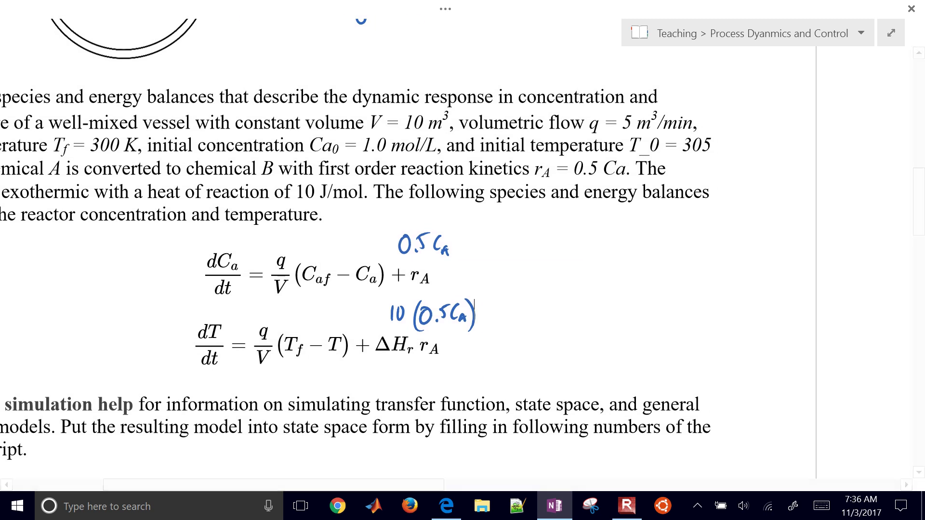
Write = 0.5 Caf − 0.5 to the right of the concentration balance.
drag(488, 274, 500, 271)
mouse_move(488, 279)
mouse_down()
mouse_move(554, 262)
mouse_move(617, 282)
mouse_up()
click(561, 274)
drag(627, 267, 621, 283)
mouse_move(618, 276)
mouse_down()
mouse_move(671, 256)
mouse_move(683, 270)
mouse_move(725, 278)
mouse_up()
click(679, 269)
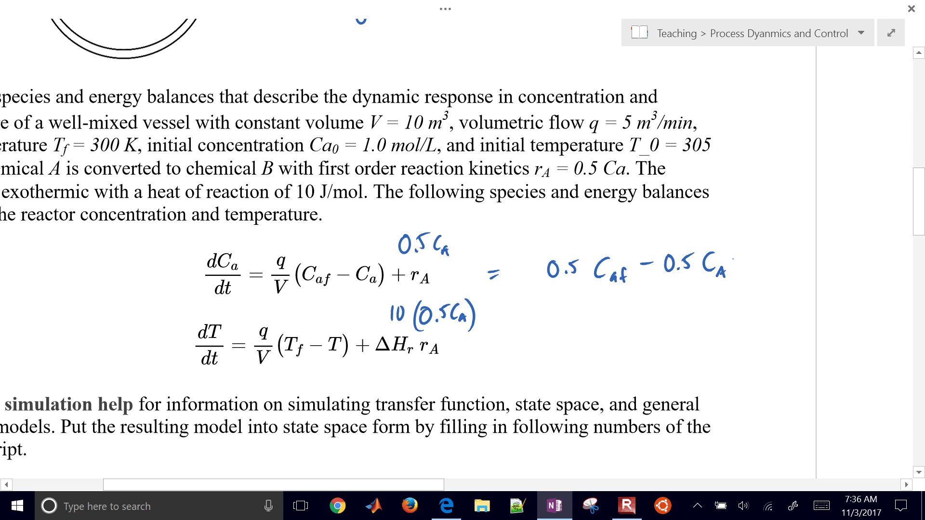
Make the rA note negative, erase the stray plus, and finish with −0.5 CA.
drag(745, 257, 747, 271)
drag(741, 265, 750, 264)
drag(384, 247, 389, 246)
click(745, 264)
mouse_move(746, 264)
mouse_down()
mouse_move(773, 256)
mouse_move(790, 267)
mouse_move(804, 252)
mouse_move(830, 277)
mouse_up()
click(784, 267)
drag(826, 273, 832, 273)
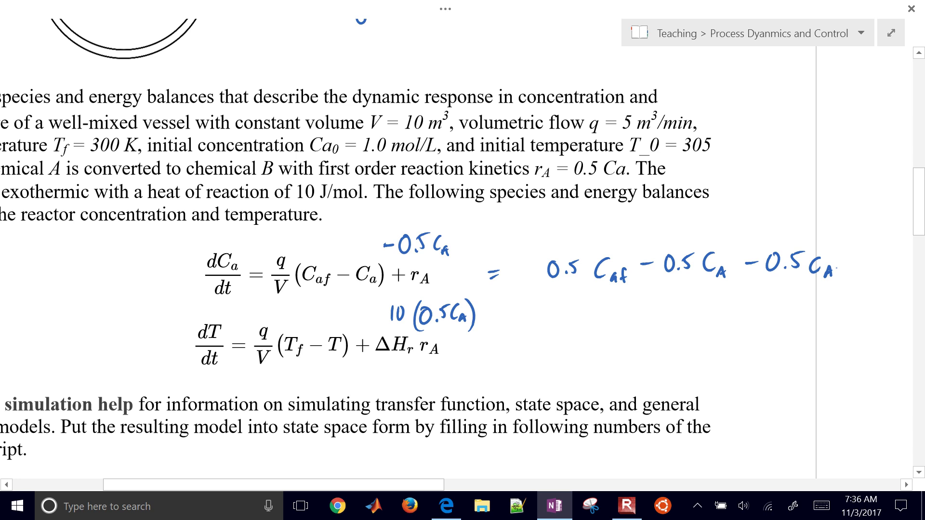
Begin the energy balance right-hand side with = 0.5.
drag(488, 339, 501, 338)
drag(491, 343, 500, 342)
key(super+a)
click(569, 342)
mouse_move(555, 327)
mouse_down()
mouse_move(576, 344)
mouse_move(591, 324)
mouse_move(612, 349)
mouse_up()
click(570, 344)
Complete the energy balance as 0.5 Tf − 0.5T + 5 CA.
mouse_move(603, 327)
mouse_down()
mouse_move(621, 324)
mouse_move(622, 359)
mouse_up()
mouse_move(619, 350)
mouse_down()
mouse_move(684, 323)
mouse_move(699, 339)
mouse_move(717, 337)
mouse_move(735, 315)
mouse_move(760, 337)
mouse_up()
click(694, 340)
drag(753, 332, 785, 336)
mouse_move(788, 318)
mouse_down()
mouse_move(802, 315)
mouse_move(823, 341)
mouse_up()
drag(826, 350, 833, 344)
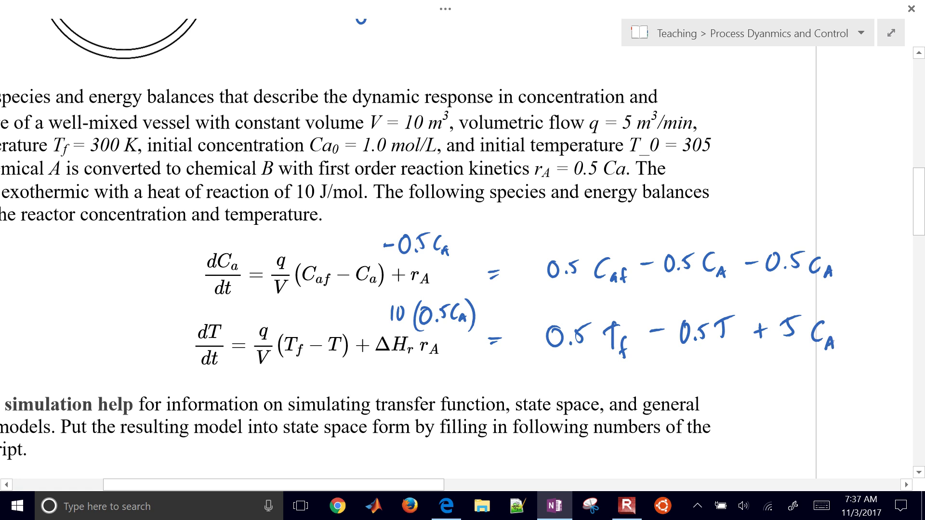
drag(530, 289, 165, 215)
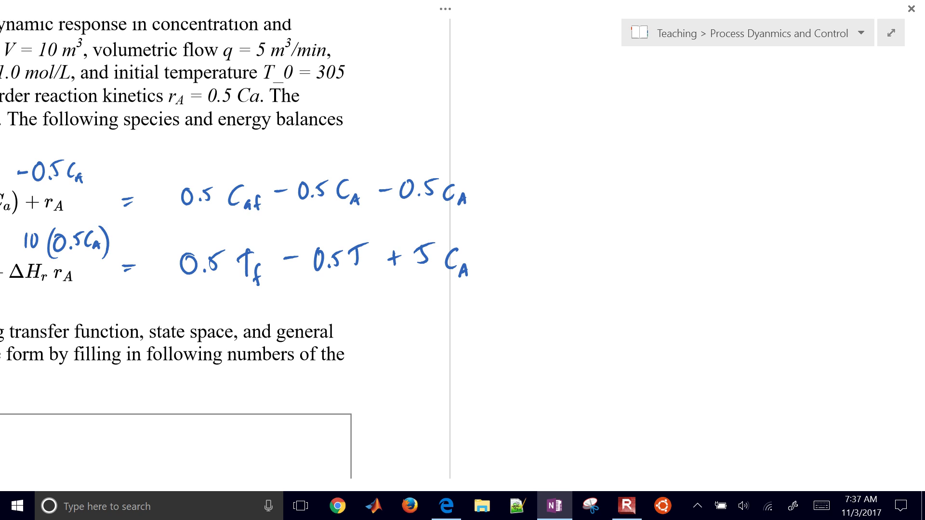
Write the derivative equation dCA'/dt = −0.5 CA'.
mouse_move(597, 147)
mouse_down()
mouse_move(590, 175)
mouse_move(621, 182)
mouse_move(605, 209)
mouse_up()
mouse_move(612, 190)
mouse_down()
mouse_move(611, 208)
mouse_move(615, 201)
mouse_up()
drag(627, 149, 653, 180)
drag(642, 188, 651, 187)
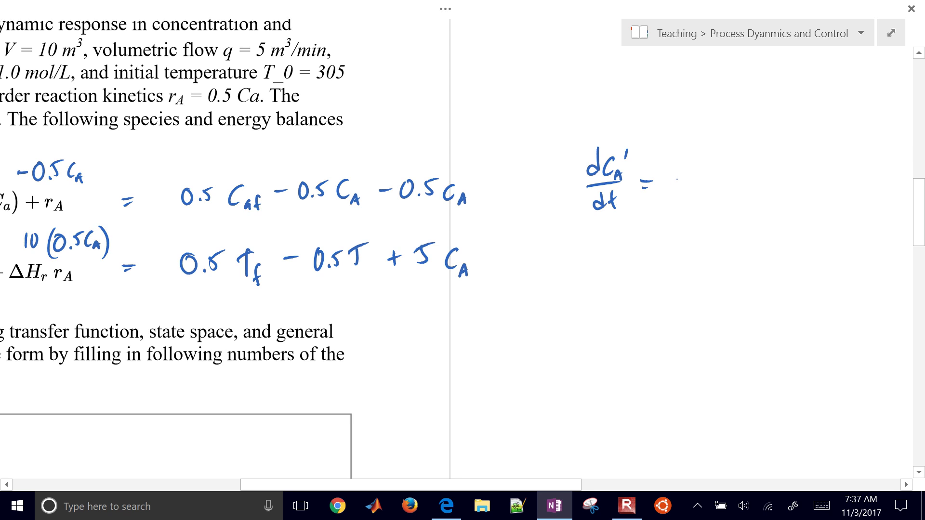
mouse_move(679, 175)
mouse_down()
mouse_move(706, 162)
mouse_move(719, 173)
mouse_up()
drag(720, 160, 754, 176)
drag(756, 182, 762, 181)
Define the deviation variable CA' = CA − CA0.
mouse_move(643, 60)
mouse_down()
mouse_move(641, 83)
mouse_move(653, 88)
mouse_move(662, 68)
mouse_move(690, 67)
mouse_up()
mouse_move(678, 73)
mouse_down()
mouse_move(731, 84)
mouse_move(750, 68)
mouse_up()
drag(769, 57, 765, 76)
drag(771, 83, 785, 74)
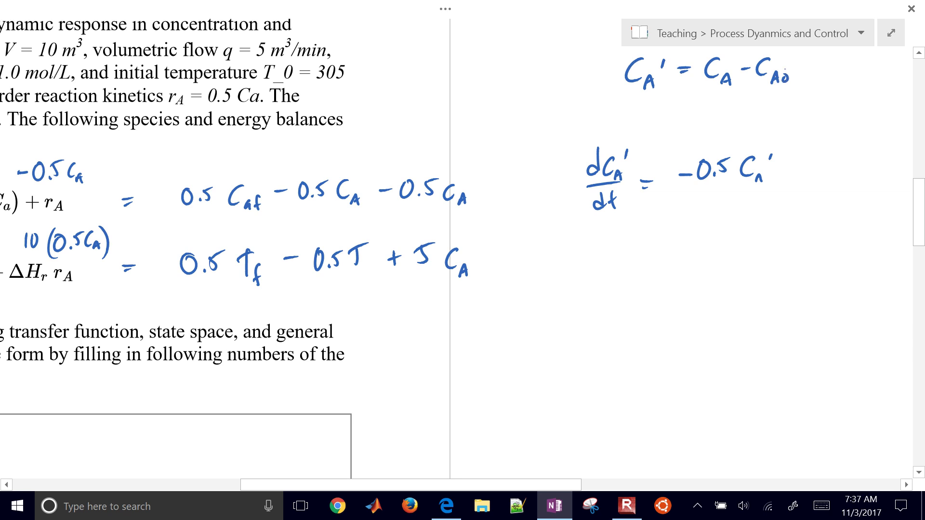
Correct the initial concentration value to 0.5.
scroll(462, 256, left, 1)
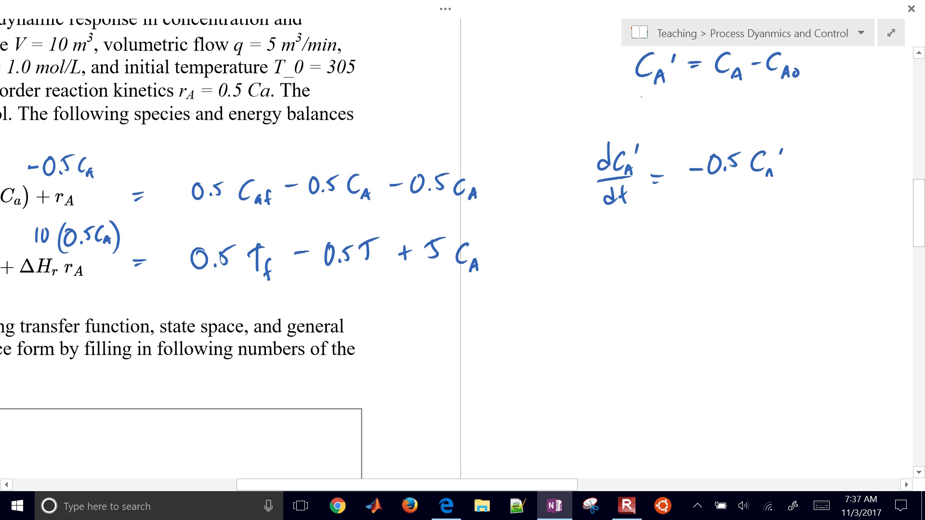
drag(643, 95, 642, 113)
scroll(463, 255, left, 10)
scroll(462, 255, up, 2)
scroll(462, 256, left, 3)
scroll(462, 256, left, 1)
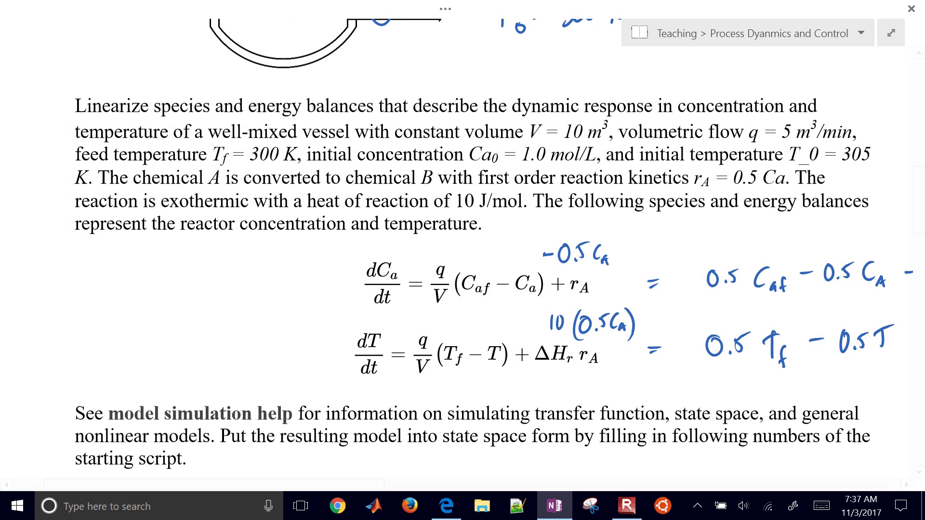
mouse_move(518, 162)
mouse_down()
mouse_move(550, 147)
mouse_move(524, 141)
mouse_move(543, 137)
mouse_up()
click(529, 147)
drag(674, 289, 407, 253)
Write T' = T − T0 and annotate T0 as 305.
drag(388, 126, 458, 125)
drag(449, 131, 485, 139)
mouse_move(478, 123)
mouse_down()
mouse_move(532, 136)
mouse_move(539, 116)
mouse_move(544, 133)
mouse_move(596, 128)
mouse_move(569, 138)
mouse_move(600, 139)
mouse_up()
drag(608, 128, 617, 136)
mouse_move(618, 126)
mouse_down()
mouse_move(579, 125)
mouse_move(622, 117)
mouse_up()
Annotate CA0 with its value 0.5.
drag(590, 74, 562, 90)
mouse_move(566, 77)
mouse_down()
mouse_move(561, 91)
mouse_move(573, 89)
mouse_up()
drag(602, 72, 602, 73)
drag(608, 77, 609, 78)
drag(612, 70, 623, 62)
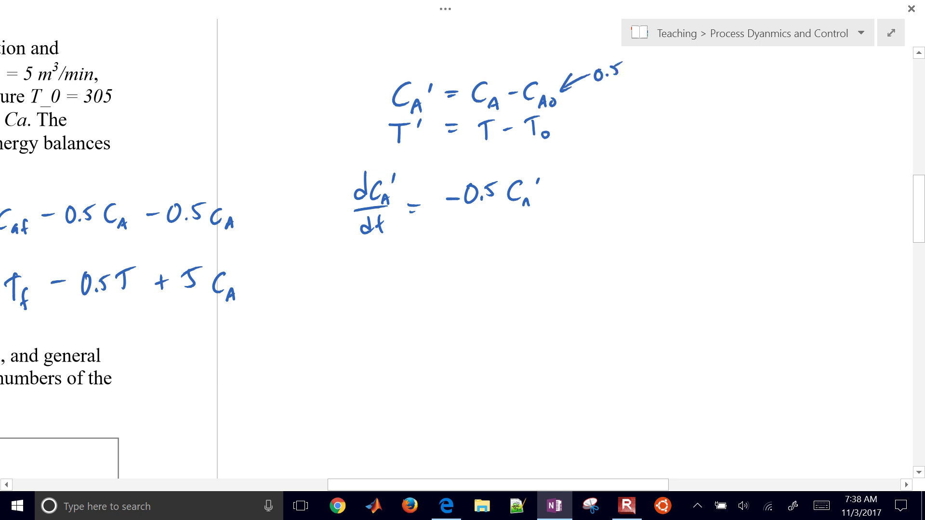
Complete the concentration equation with + 0.0 T' + 0.5 Caf.
scroll(462, 255, left, 3)
drag(563, 195, 576, 194)
drag(570, 186, 569, 203)
drag(599, 181, 595, 187)
drag(694, 182, 692, 183)
click(706, 197)
mouse_move(718, 183)
mouse_down()
mouse_move(713, 193)
mouse_move(719, 182)
mouse_up()
drag(741, 179, 737, 198)
drag(730, 182, 749, 180)
mouse_move(763, 171)
mouse_down()
mouse_move(732, 175)
mouse_move(776, 178)
mouse_move(785, 164)
mouse_up()
scroll(462, 255, right, 3)
click(753, 165)
mouse_move(818, 160)
mouse_down()
mouse_move(801, 168)
mouse_move(814, 179)
mouse_up()
drag(824, 178, 826, 186)
drag(838, 171, 832, 187)
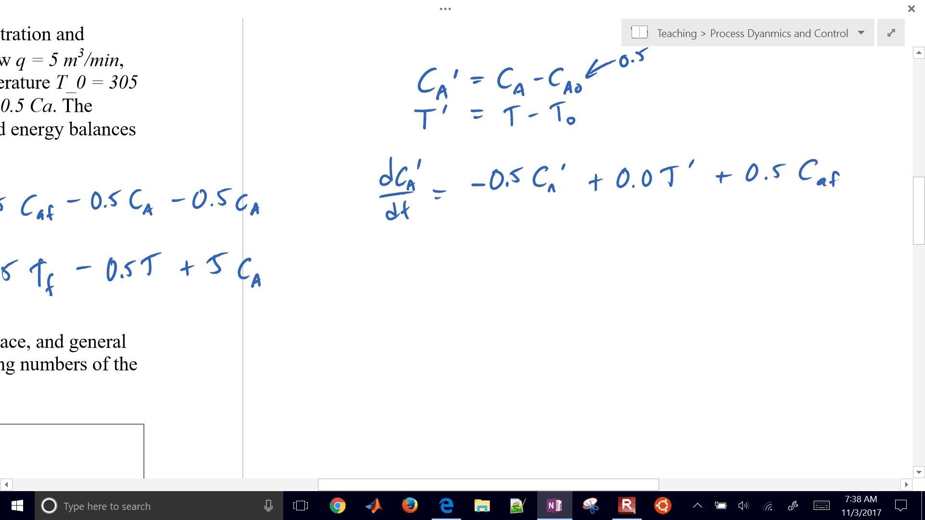
Begin the temperature deviation equation with dT'/dt =.
mouse_move(390, 250)
mouse_down()
mouse_move(380, 261)
mouse_move(404, 257)
mouse_up()
drag(398, 237, 414, 235)
drag(376, 272, 413, 265)
mouse_move(394, 279)
mouse_down()
mouse_move(396, 294)
mouse_move(387, 296)
mouse_up()
drag(405, 276, 408, 298)
drag(402, 288, 414, 286)
mouse_move(427, 235)
mouse_down()
mouse_move(423, 242)
mouse_move(451, 264)
mouse_up()
scroll(462, 241, left, 3)
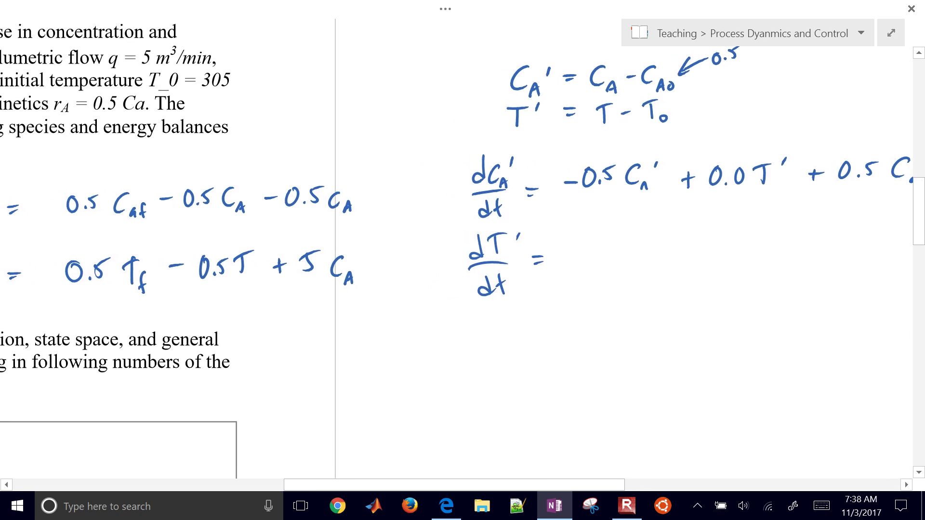
click(530, 279)
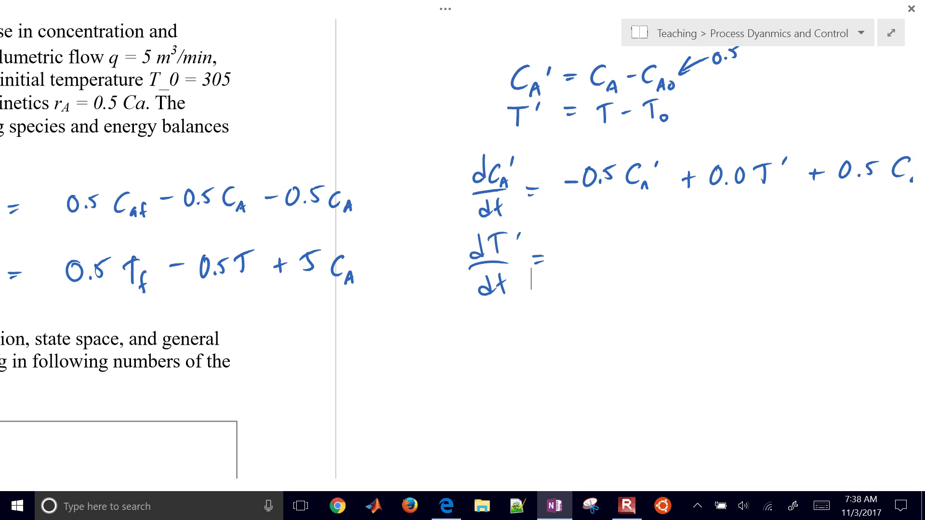
Write the temperature equation's right side as 5 C_A' + (-0.5) T' + 0.0 Caf.
drag(584, 243, 580, 264)
mouse_move(585, 242)
mouse_down()
mouse_move(601, 242)
mouse_move(646, 269)
mouse_up()
mouse_move(657, 237)
mouse_down()
mouse_move(654, 248)
mouse_move(691, 253)
mouse_up()
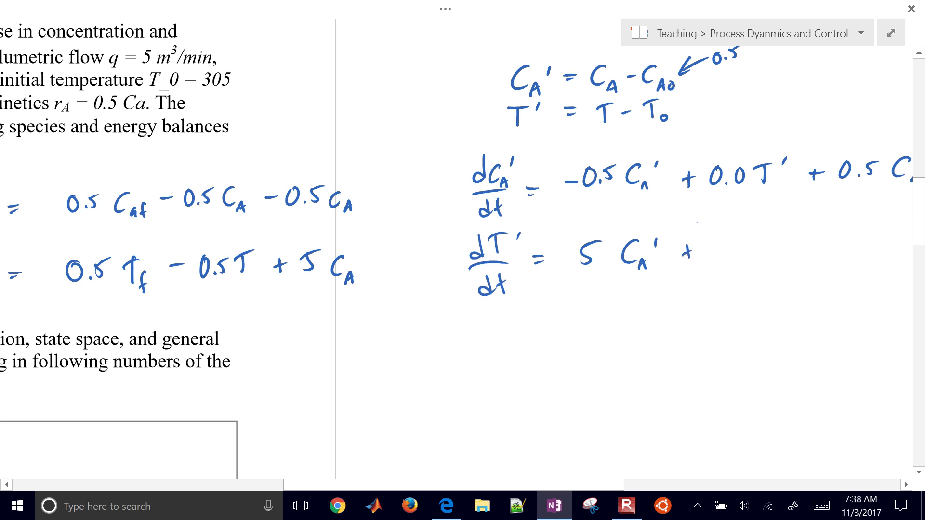
drag(707, 236, 702, 268)
mouse_move(710, 253)
mouse_down()
mouse_move(745, 250)
mouse_move(746, 228)
mouse_move(769, 261)
mouse_up()
click(735, 254)
drag(762, 243, 786, 242)
scroll(463, 255, right, 5)
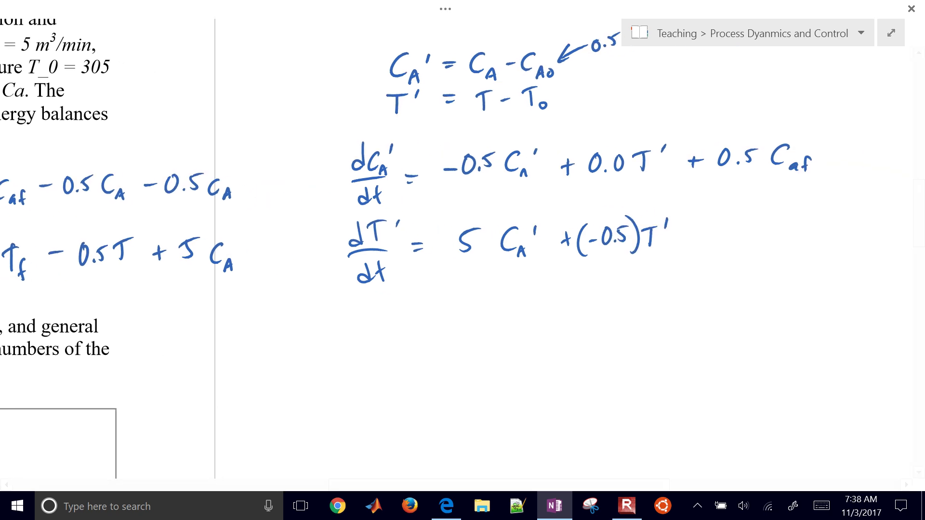
drag(699, 230, 699, 247)
drag(692, 238, 735, 229)
click(741, 238)
mouse_move(753, 224)
mouse_down()
mouse_move(747, 236)
mouse_move(799, 241)
mouse_up()
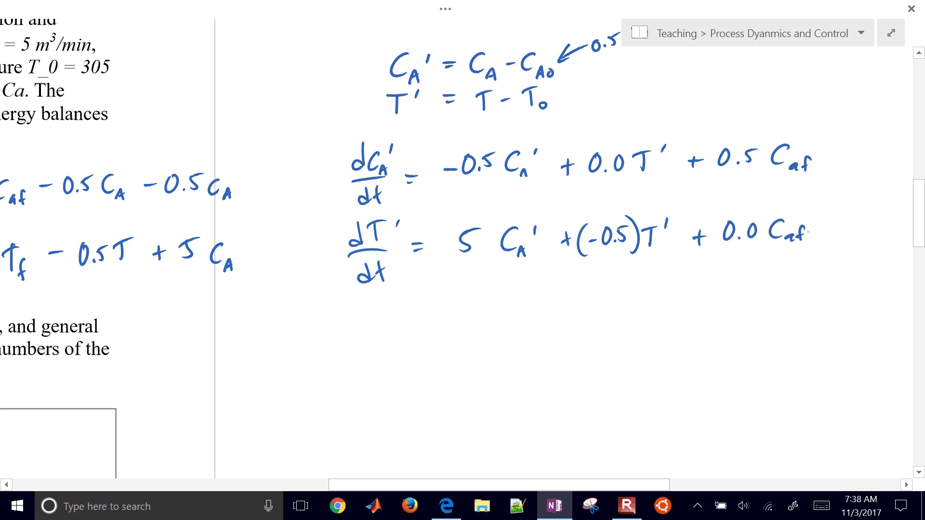
scroll(463, 240, right, 5)
Draw a box around the two linearized deviation equations.
mouse_move(108, 120)
mouse_down()
mouse_move(87, 304)
mouse_move(606, 299)
mouse_move(620, 147)
mouse_move(544, 115)
mouse_move(244, 130)
mouse_move(105, 121)
mouse_up()
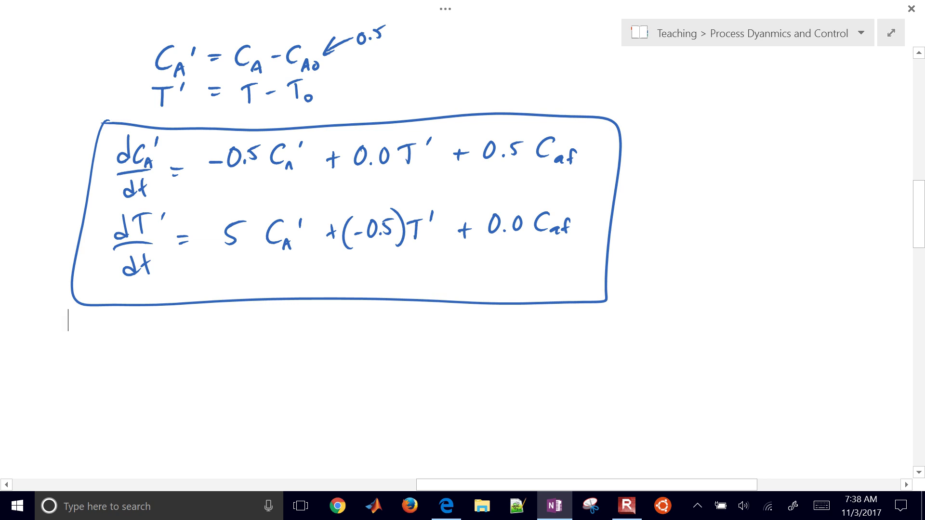
scroll(337, 207, right, 5)
scroll(337, 207, down, 3)
scroll(318, 202, right, 3)
scroll(318, 202, down, 1)
Ink the bracketed derivative column [dCA'/dt; dT'/dt] followed by an equals sign.
mouse_move(558, 110)
mouse_down()
mouse_move(557, 118)
mouse_move(580, 119)
mouse_up()
drag(585, 101, 586, 103)
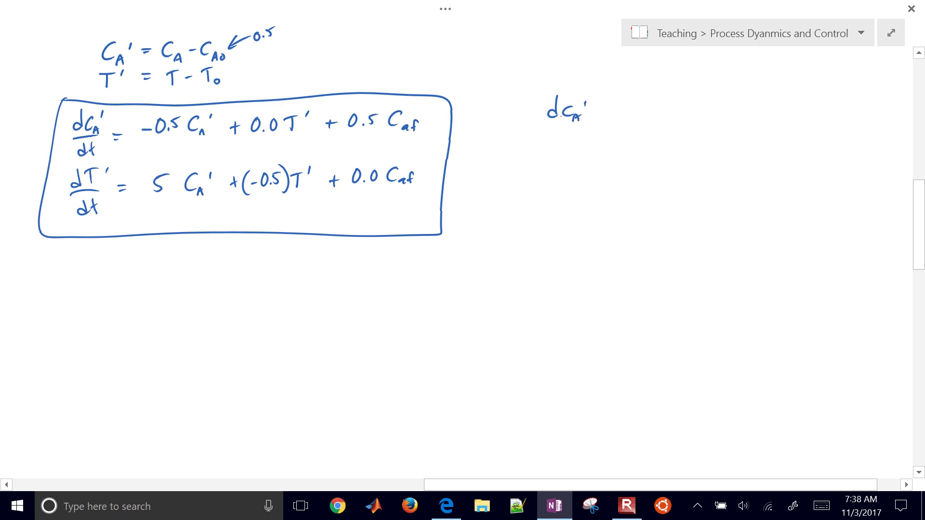
drag(545, 127, 583, 125)
drag(562, 132, 555, 145)
drag(574, 132, 560, 184)
mouse_move(570, 167)
mouse_down()
mouse_move(569, 179)
mouse_move(576, 165)
mouse_up()
mouse_move(545, 195)
mouse_down()
mouse_move(574, 188)
mouse_move(561, 211)
mouse_up()
mouse_move(561, 207)
mouse_down()
mouse_move(552, 212)
mouse_move(571, 211)
mouse_up()
drag(567, 205, 575, 201)
mouse_move(546, 83)
mouse_down()
mouse_move(537, 219)
mouse_move(552, 221)
mouse_up()
drag(588, 86, 583, 218)
drag(610, 140, 623, 139)
drag(614, 149, 621, 147)
Draw an empty coefficient matrix and the state vector [C_A'; T'].
mouse_move(647, 86)
mouse_down()
mouse_move(637, 211)
mouse_move(658, 208)
mouse_up()
mouse_move(719, 81)
mouse_down()
mouse_move(748, 194)
mouse_move(726, 201)
mouse_up()
drag(757, 93, 761, 187)
mouse_move(774, 102)
mouse_down()
mouse_move(772, 116)
mouse_move(783, 112)
mouse_up()
drag(788, 103, 788, 108)
mouse_move(769, 156)
mouse_down()
mouse_move(770, 170)
mouse_move(776, 150)
mouse_up()
drag(781, 150, 781, 154)
mouse_move(785, 89)
mouse_down()
mouse_move(802, 192)
mouse_move(788, 201)
mouse_up()
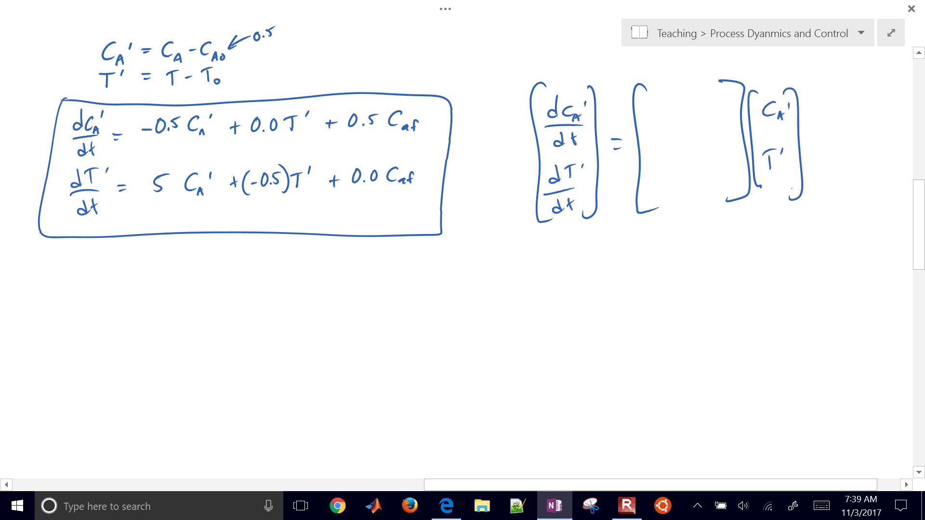
scroll(463, 260, right, 4)
Add the input term + [ ] CAf with an empty bracket.
drag(720, 126, 732, 124)
drag(725, 117, 726, 131)
mouse_move(762, 88)
mouse_down()
mouse_move(748, 123)
mouse_move(765, 143)
mouse_up()
drag(794, 90, 803, 136)
mouse_move(843, 104)
mouse_down()
mouse_move(843, 120)
mouse_move(853, 112)
mouse_move(859, 122)
mouse_move(863, 107)
mouse_up()
Write 0.5 in the input vector and matrix entries -0.5, 0.0, 5, -0.5.
click(775, 121)
drag(764, 112, 779, 125)
drag(782, 108, 792, 105)
scroll(462, 260, left, 2)
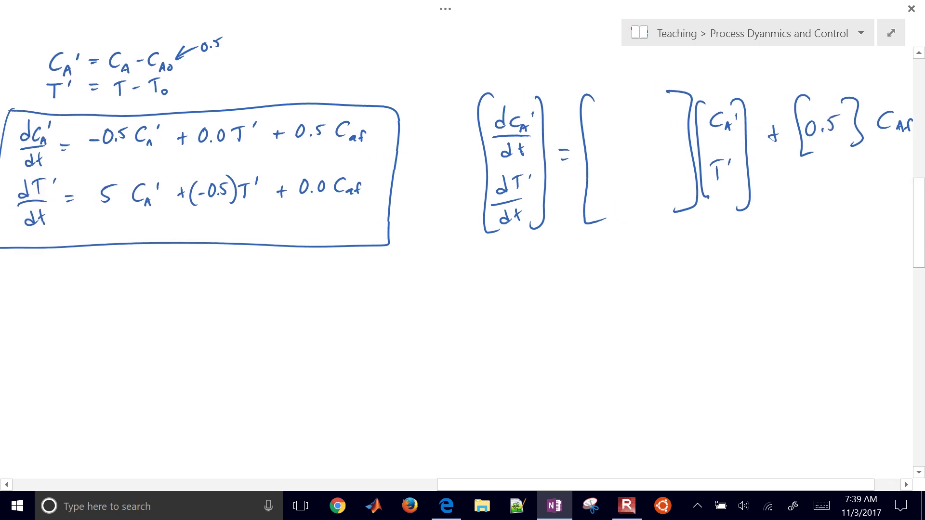
mouse_move(591, 122)
mouse_down()
mouse_move(611, 116)
mouse_move(626, 127)
mouse_move(669, 111)
mouse_up()
click(622, 129)
click(673, 124)
mouse_move(684, 111)
mouse_down()
mouse_move(680, 121)
mouse_move(684, 112)
mouse_up()
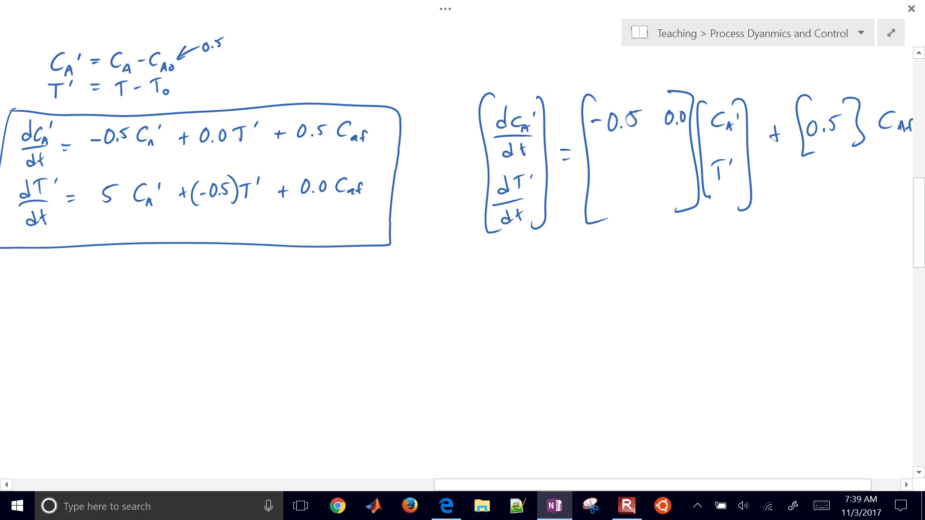
mouse_move(629, 114)
mouse_down()
mouse_move(627, 126)
mouse_move(642, 109)
mouse_up()
mouse_move(607, 172)
mouse_down()
mouse_move(614, 187)
mouse_move(605, 190)
mouse_up()
mouse_move(608, 173)
mouse_down()
mouse_move(668, 172)
mouse_move(678, 185)
mouse_move(691, 168)
mouse_up()
click(676, 185)
Circle and label the matrix A and the input vector B, extending B to [0.5; 0].
mouse_move(577, 98)
mouse_down()
mouse_move(585, 79)
mouse_move(705, 127)
mouse_move(569, 203)
mouse_move(599, 91)
mouse_up()
drag(481, 289, 590, 365)
mouse_move(600, 142)
mouse_down()
mouse_move(617, 144)
mouse_move(616, 129)
mouse_up()
mouse_move(693, 166)
mouse_down()
mouse_move(780, 222)
mouse_move(708, 155)
mouse_up()
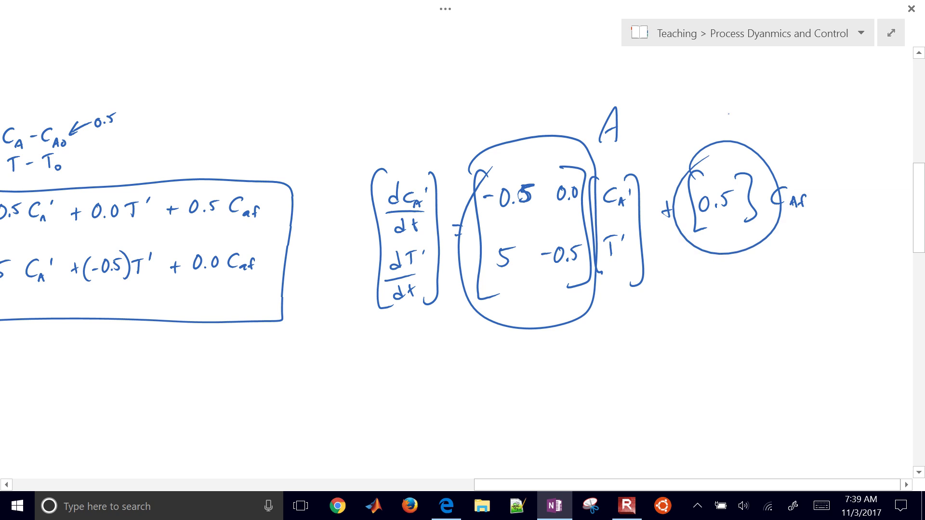
drag(701, 223, 723, 275)
drag(751, 219, 734, 281)
drag(725, 240, 726, 264)
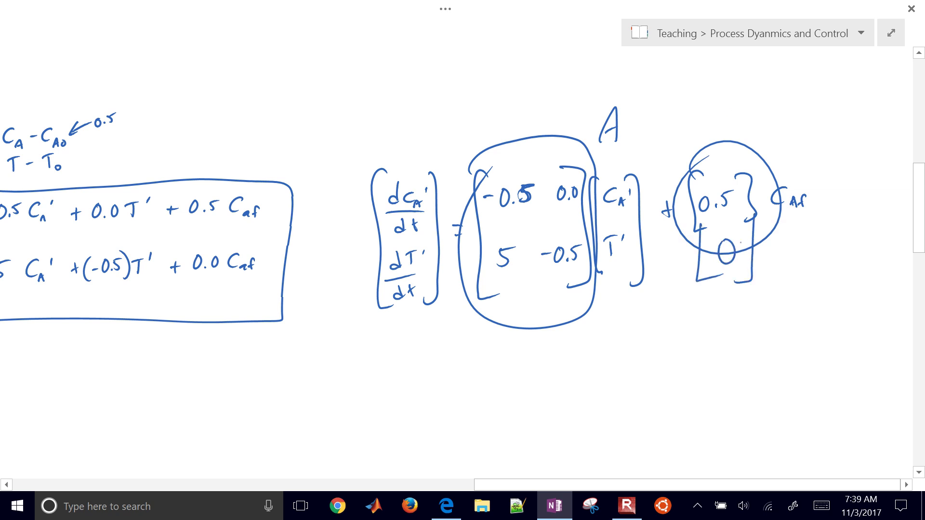
drag(721, 99, 723, 122)
mouse_move(716, 101)
mouse_down()
mouse_move(731, 98)
mouse_move(722, 121)
mouse_up()
Write the output equation y = [1 0; 0 1].
drag(402, 368, 407, 409)
drag(440, 374, 449, 382)
mouse_move(490, 348)
mouse_down()
mouse_move(501, 432)
mouse_move(513, 372)
mouse_up()
drag(574, 357, 572, 354)
drag(516, 396, 566, 425)
drag(578, 349, 587, 432)
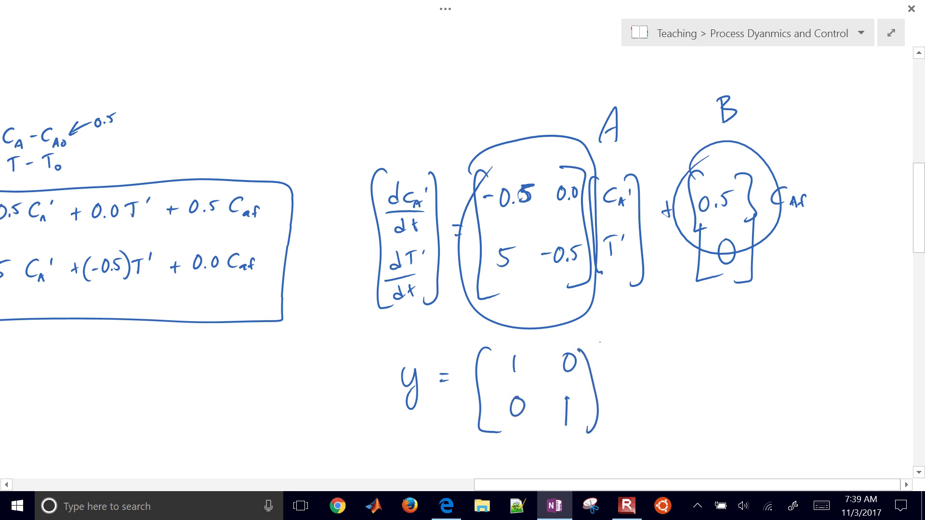
Extend the output equation with [C_A'; T'] + [0] C_Af.
mouse_move(614, 346)
mouse_down()
mouse_move(624, 424)
mouse_move(630, 374)
mouse_up()
mouse_move(637, 381)
mouse_down()
mouse_move(640, 369)
mouse_move(639, 399)
mouse_up()
mouse_move(629, 401)
mouse_down()
mouse_move(627, 418)
mouse_move(644, 402)
mouse_up()
drag(652, 332, 666, 431)
drag(689, 364, 690, 381)
drag(688, 375, 700, 370)
mouse_move(731, 339)
mouse_down()
mouse_move(723, 374)
mouse_move(734, 376)
mouse_up()
mouse_move(747, 351)
mouse_down()
mouse_move(759, 376)
mouse_move(796, 341)
mouse_move(798, 362)
mouse_up()
mouse_move(798, 369)
mouse_down()
mouse_move(801, 358)
mouse_move(805, 369)
mouse_up()
drag(799, 365, 810, 367)
drag(806, 361, 815, 360)
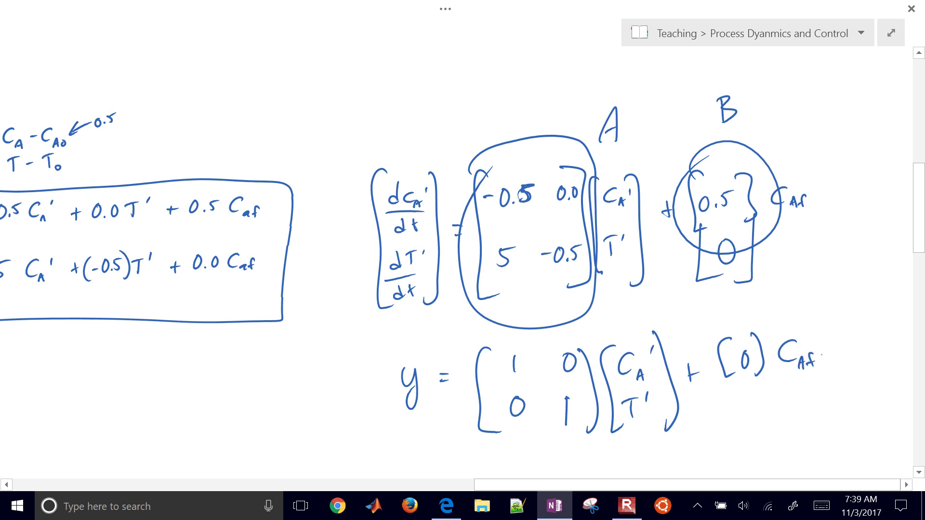
Label the output matrix C = I 2x2.
scroll(462, 241, down, 3)
mouse_move(467, 192)
mouse_down()
mouse_move(606, 207)
mouse_move(489, 195)
mouse_up()
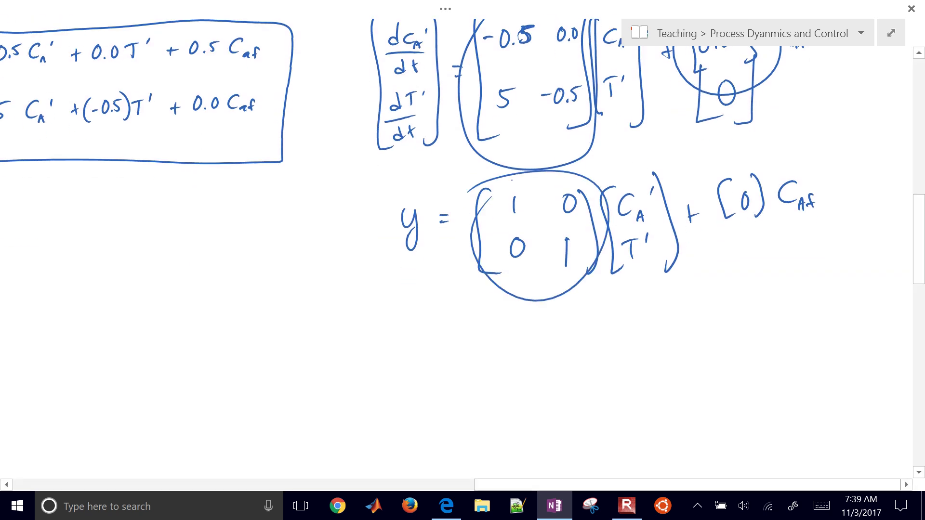
drag(539, 324, 534, 350)
mouse_move(524, 331)
mouse_down()
mouse_move(546, 322)
mouse_move(543, 345)
mouse_up()
mouse_move(479, 329)
mouse_down()
mouse_move(456, 352)
mouse_move(482, 354)
mouse_up()
drag(491, 340, 500, 337)
drag(491, 345, 560, 354)
drag(562, 348, 562, 354)
drag(572, 349, 580, 353)
Circle the feedthrough term, label it D = 0 with a size subscript, and make it two zeros.
drag(709, 177, 723, 166)
drag(725, 317, 733, 349)
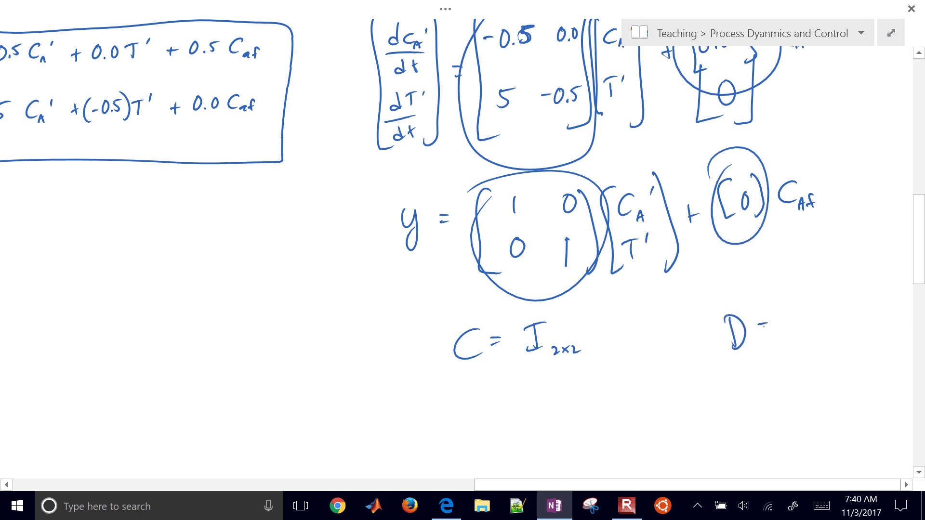
drag(790, 319, 831, 346)
mouse_move(831, 338)
mouse_down()
mouse_move(820, 346)
mouse_move(837, 344)
mouse_move(818, 348)
mouse_up()
drag(725, 219, 740, 249)
mouse_move(761, 208)
mouse_down()
mouse_move(745, 257)
mouse_move(742, 229)
mouse_up()
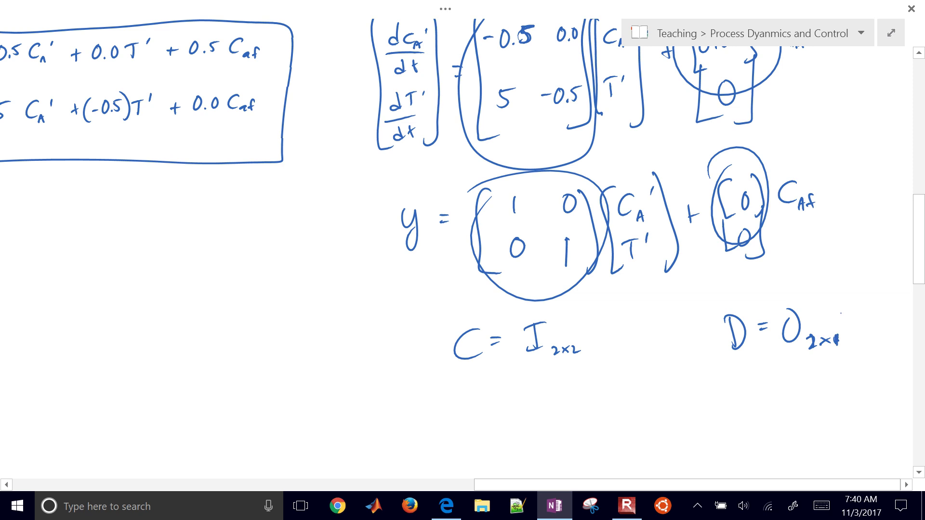
scroll(463, 241, down, 3)
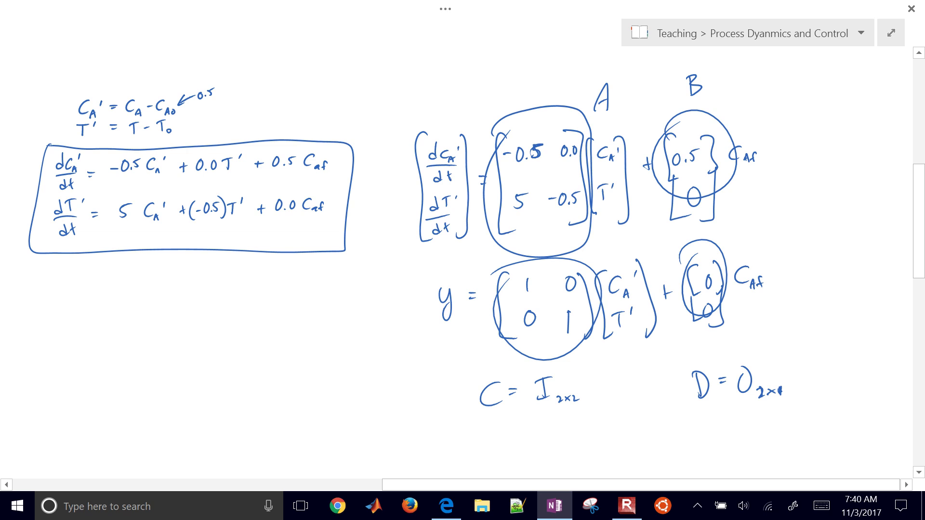
Handwrite ODEINT below the boxed equations with an arrow pointing to them.
mouse_move(135, 273)
mouse_down()
mouse_move(126, 282)
mouse_move(131, 273)
mouse_up()
mouse_move(167, 279)
mouse_down()
mouse_move(168, 308)
mouse_move(181, 296)
mouse_move(163, 313)
mouse_up()
mouse_move(193, 280)
mouse_down()
mouse_move(193, 299)
mouse_move(203, 273)
mouse_move(206, 296)
mouse_up()
mouse_move(231, 270)
mouse_down()
mouse_move(229, 301)
mouse_move(241, 269)
mouse_up()
drag(219, 303, 248, 299)
mouse_move(250, 271)
mouse_down()
mouse_move(264, 269)
mouse_move(278, 299)
mouse_up()
drag(268, 279, 321, 260)
drag(316, 262, 326, 258)
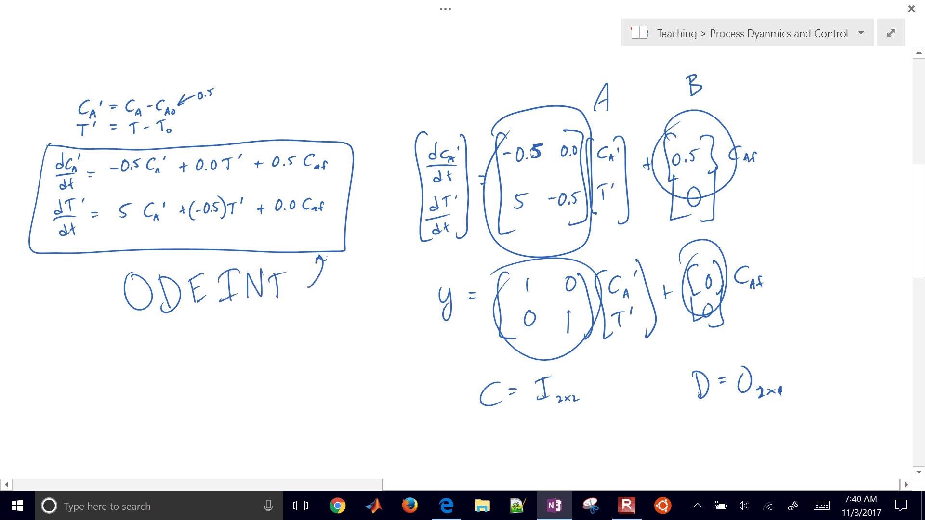
Loop the state-space matrices, label them Scipy.Signal, then switch to Edge.
mouse_move(405, 122)
mouse_down()
mouse_move(417, 106)
mouse_move(792, 86)
mouse_move(854, 340)
mouse_move(387, 331)
mouse_move(417, 95)
mouse_up()
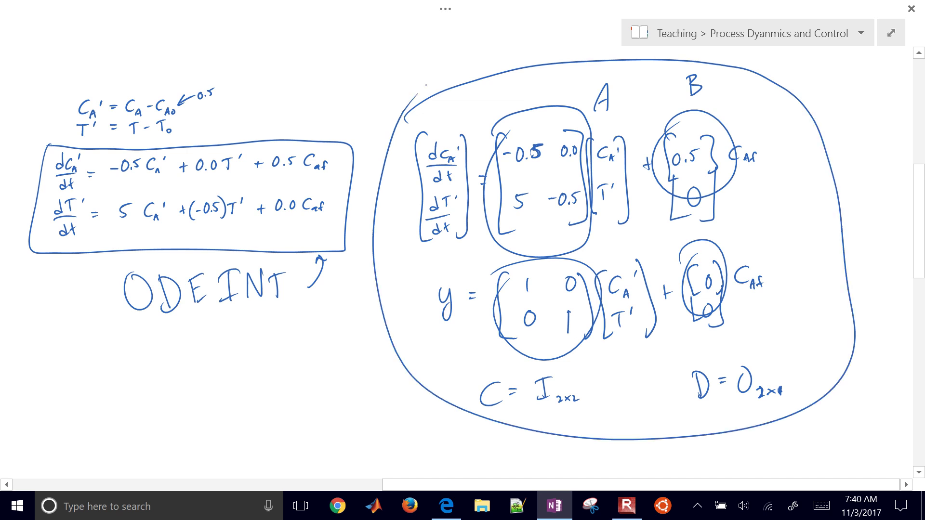
scroll(626, 241, right, 5)
mouse_move(631, 156)
mouse_down()
mouse_move(612, 187)
mouse_move(641, 185)
mouse_up()
mouse_move(650, 171)
mouse_down()
mouse_move(658, 207)
mouse_move(668, 184)
mouse_up()
drag(670, 173, 672, 202)
click(685, 178)
drag(709, 169, 698, 184)
drag(715, 175, 716, 185)
mouse_move(731, 175)
mouse_down()
mouse_move(719, 197)
mouse_move(750, 178)
mouse_up()
drag(762, 173, 769, 183)
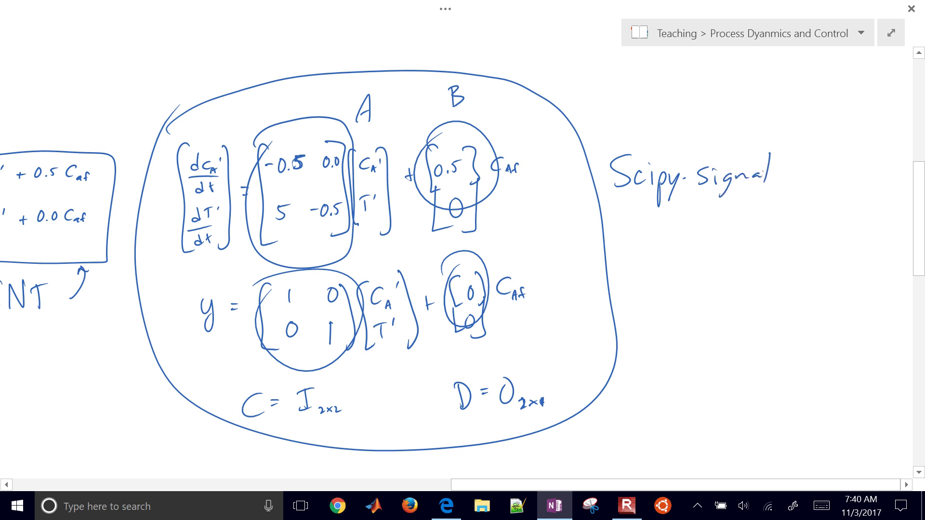
key(alt+Tab)
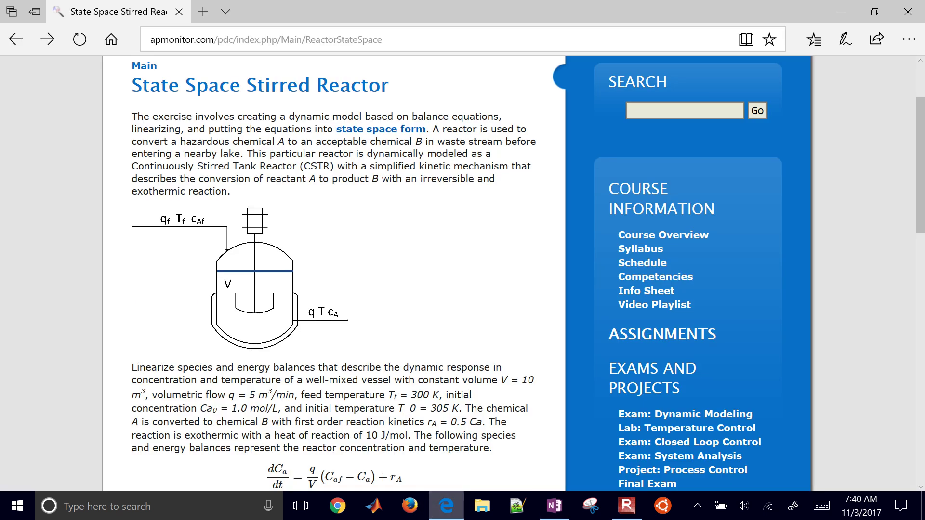
Reveal the full starting script on the State Space Stirred Reactor page.
key(ctrl+l)
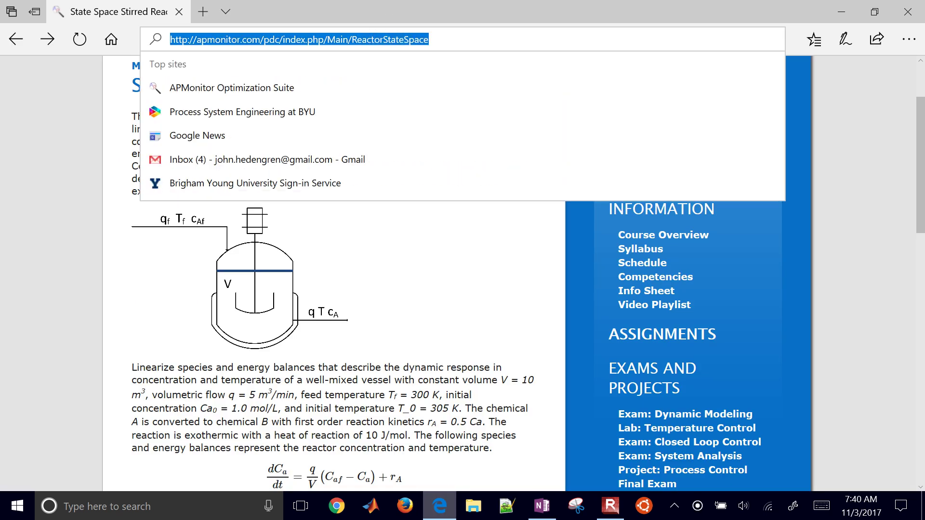
scroll(332, 270, down, 5)
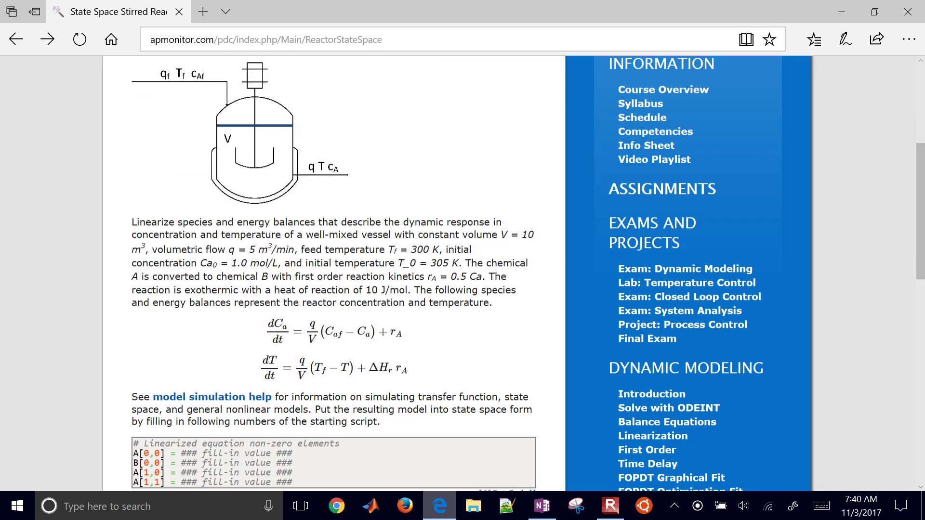
key(ctrl+plus)
key(ctrl+plus)
key(ctrl+plus)
key(ctrl+plus)
key(ctrl+plus)
key(ctrl+plus)
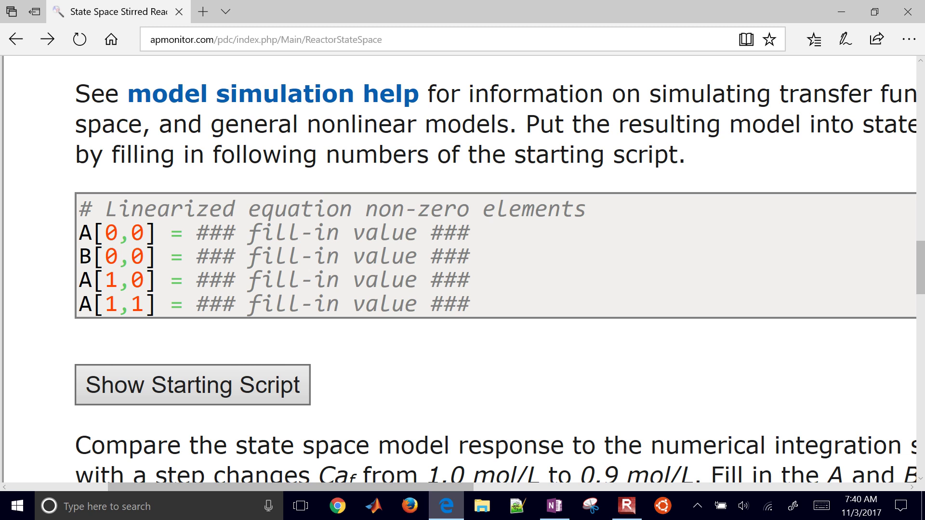
click(193, 385)
scroll(193, 385, down, 6)
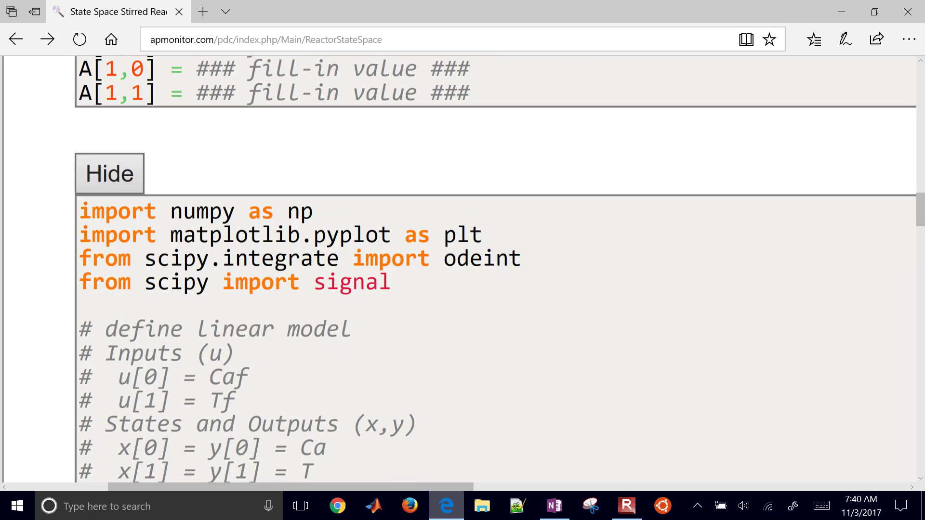
key(ctrl+minus)
key(ctrl+minus)
key(ctrl+minus)
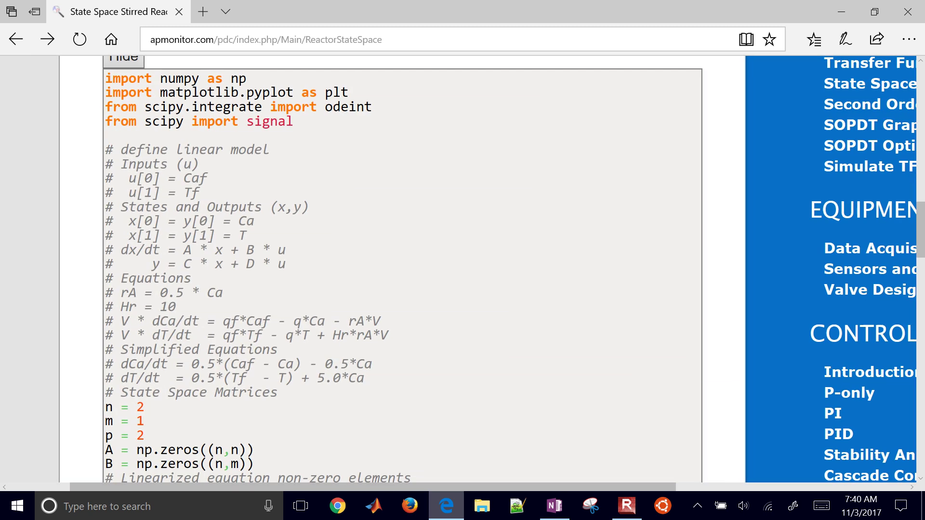
Show the starting script as plain Python code, select it all, and return to OneNote.
scroll(402, 269, down, 20)
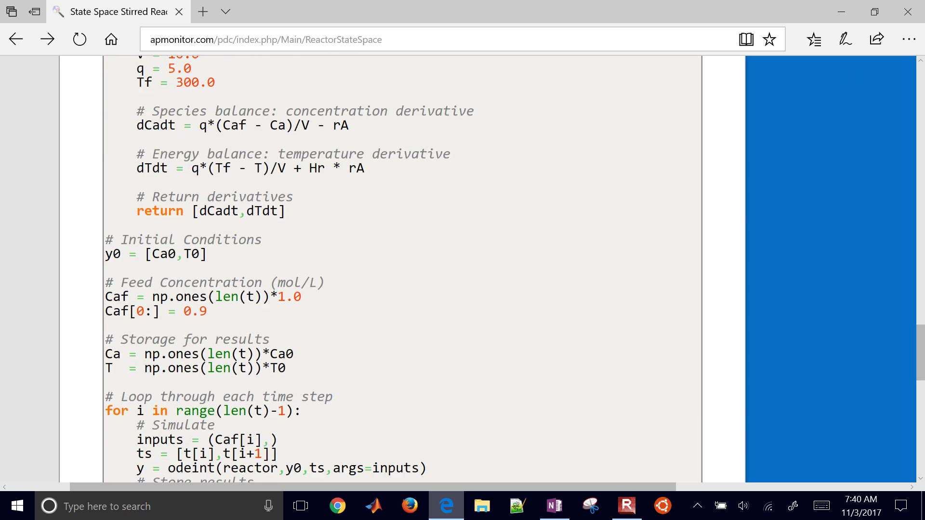
scroll(402, 270, down, 3)
key(ctrl+plus)
key(ctrl+plus)
key(ctrl+plus)
key(ctrl+plus)
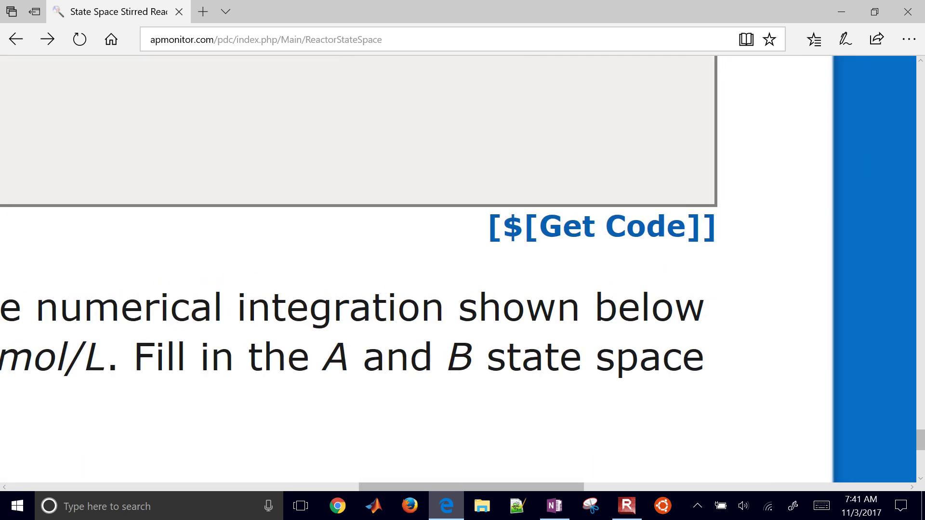
click(614, 226)
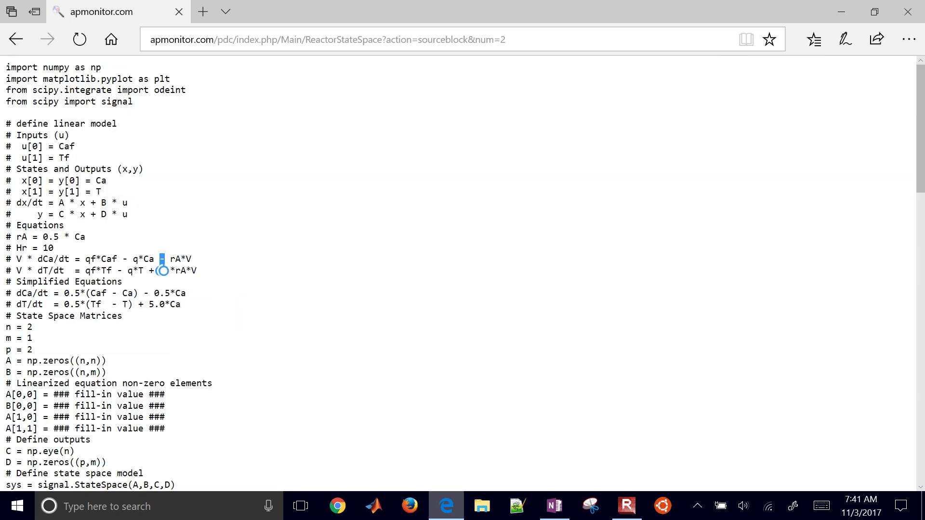
key(ctrl+a)
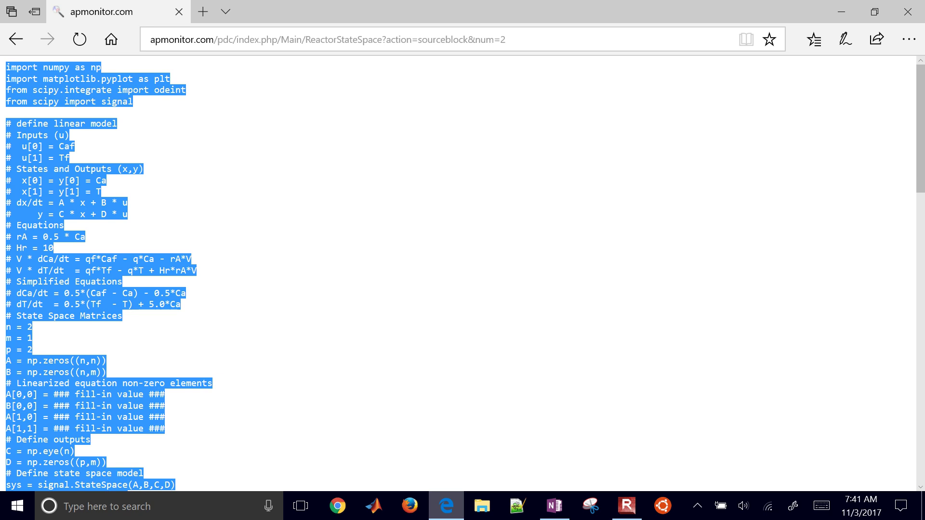
key(alt+Tab)
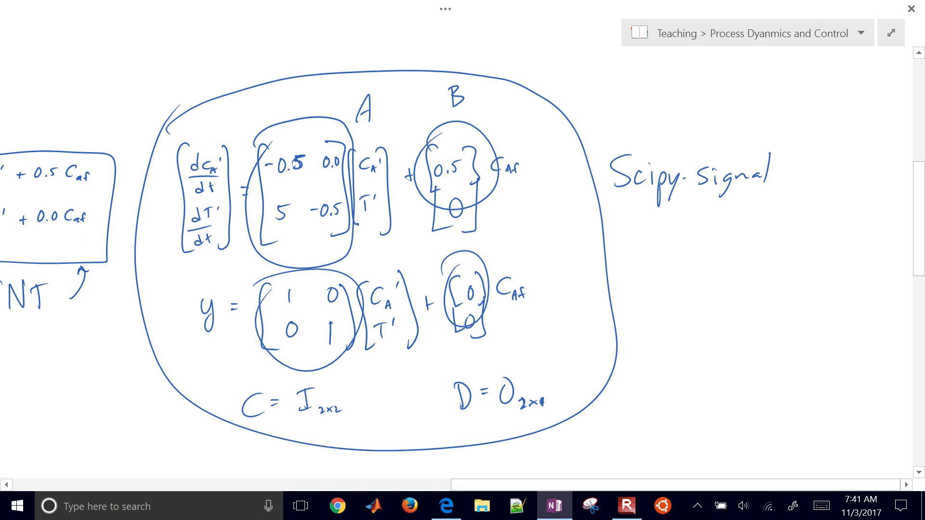
Snap OneNote to the right side to uncover the desktop, then right-click myScript.py.
key(super+Right)
key(super+Up)
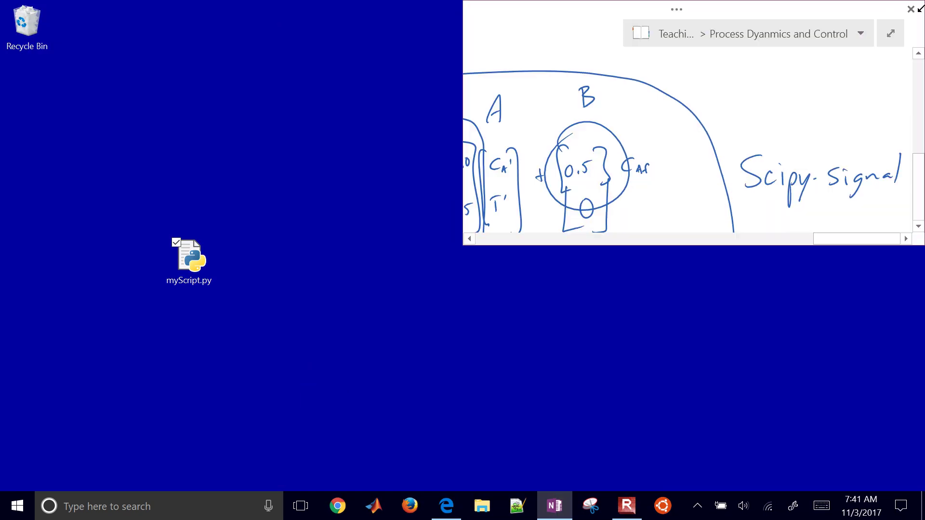
click(702, 262)
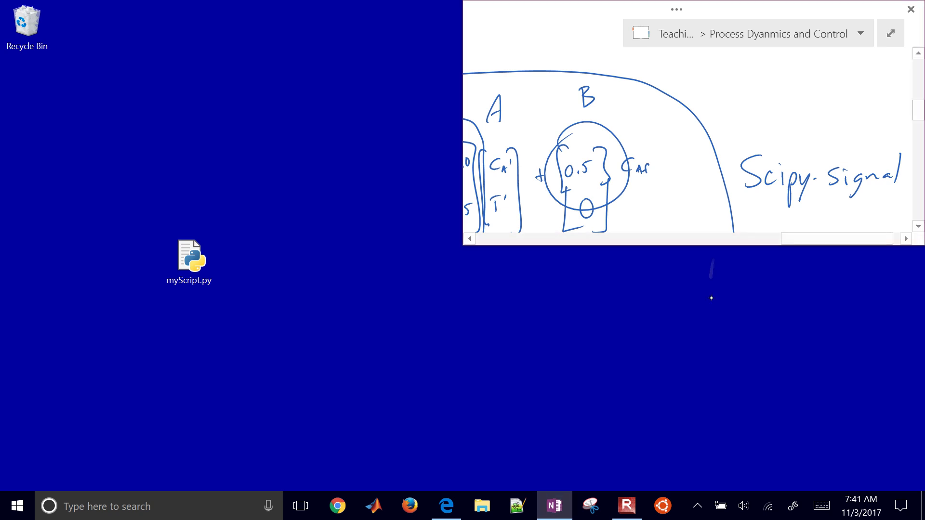
drag(702, 245, 701, 491)
scroll(675, 270, down, 5)
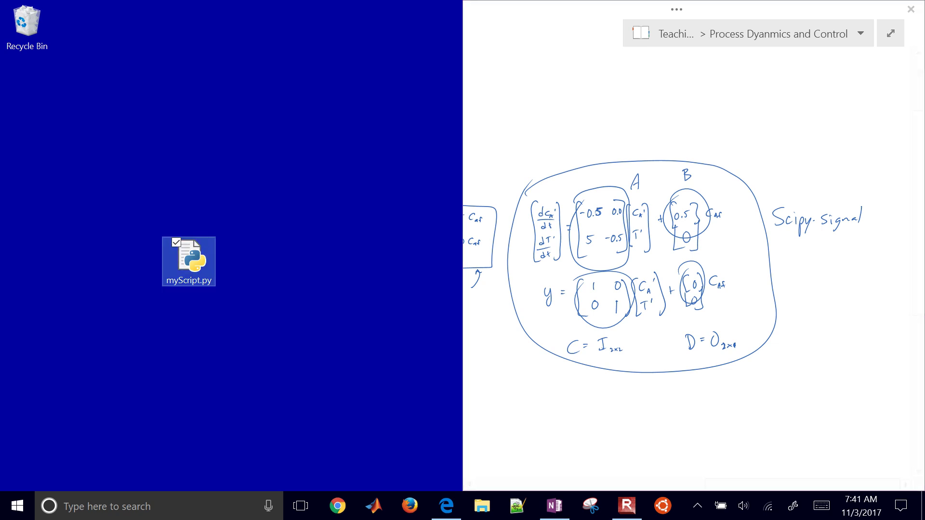
right_click(195, 263)
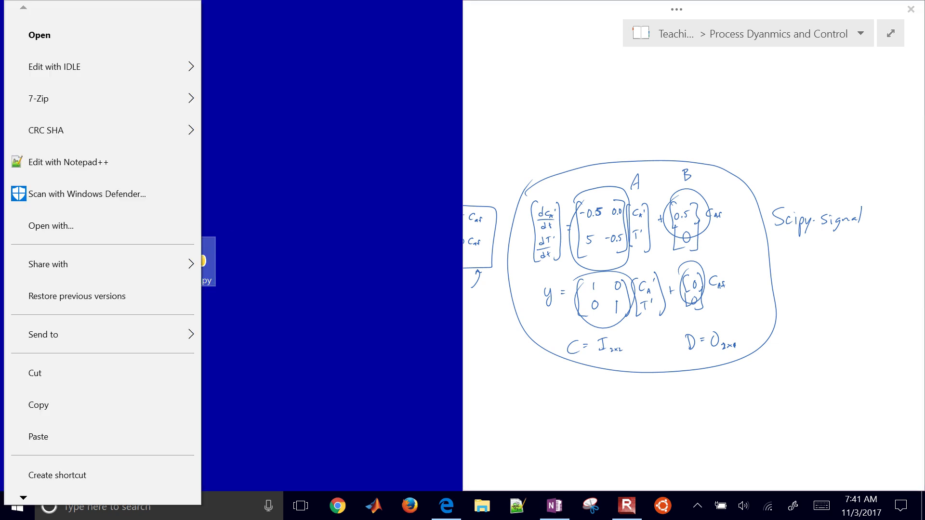
Open myScript.py with Edit with IDLE 3.6.
click(117, 63)
click(271, 70)
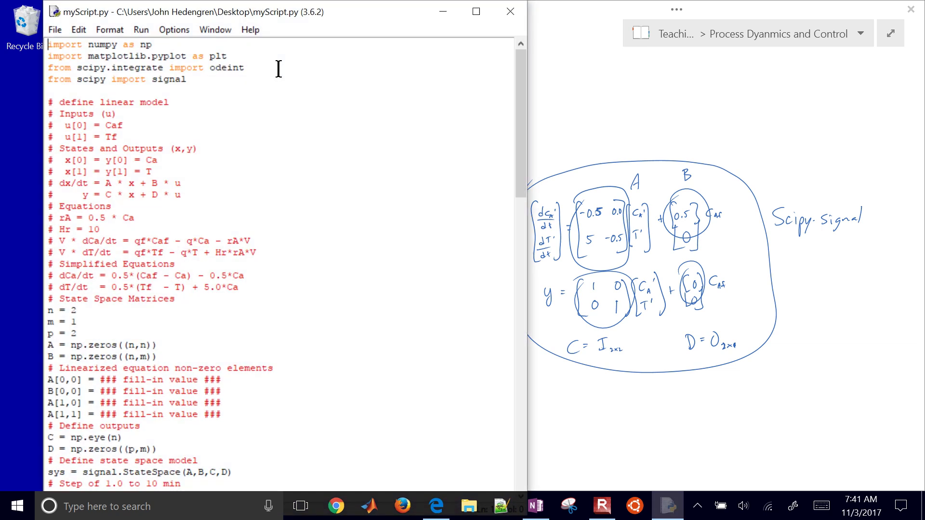
scroll(278, 69, down, 20)
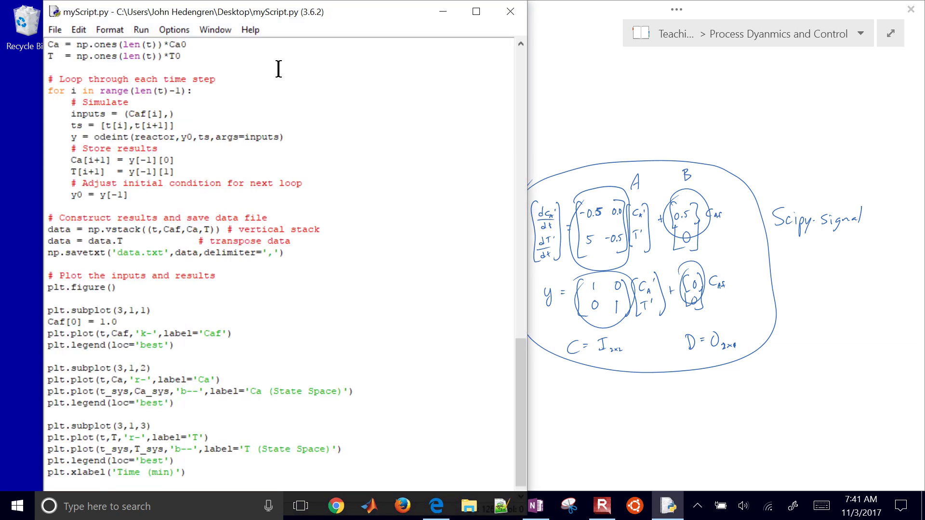
drag(53, 137, 392, 362)
click(392, 188)
Dock the editor full-height on the left and place the cursor at the A[0,0] value.
drag(527, 307, 524, 307)
drag(222, 11, 5, 4)
click(305, 141)
drag(270, 245, 257, 490)
drag(455, 377, 425, 156)
click(219, 230)
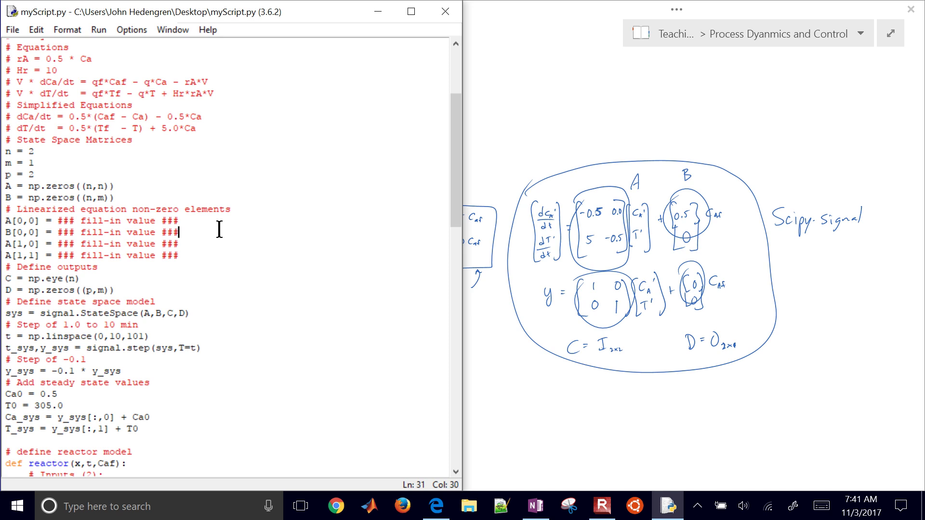
key(Up)
key(Left)
key(Left)
key(Left)
key(Left)
key(Left)
key(Left)
key(Left)
key(Left)
key(Left)
key(Left)
key(Left)
key(Left)
key(Left)
key(Left)
key(Left)
key(Left)
key(Left)
key(Left)
key(Left)
key(Left)
key(Left)
Enter -0.5 for A[0,0], 5.0 for A[1,0] and -0.5 for A[1,1].
text(-0.5)
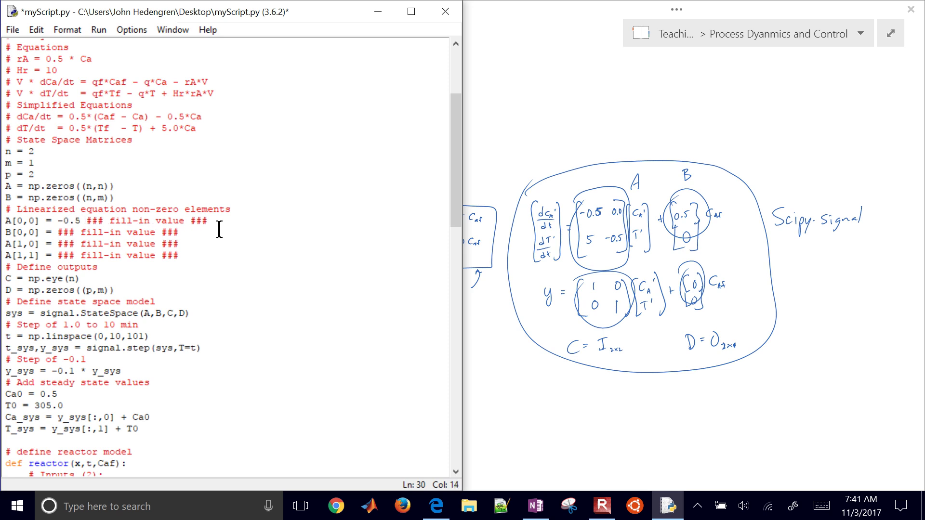
key(Down)
key(Left)
key(Left)
key(Left)
key(Down)
key(Left)
key(Left)
key(Left)
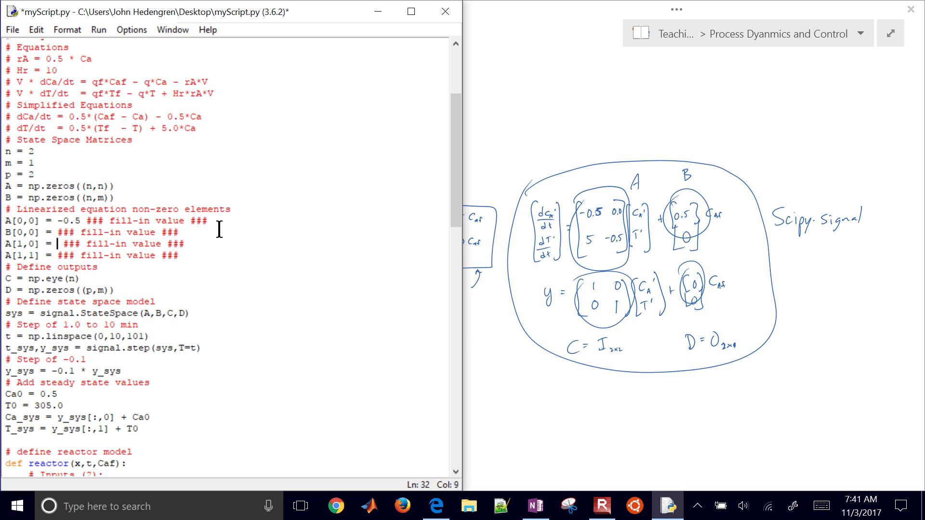
text(5.0)
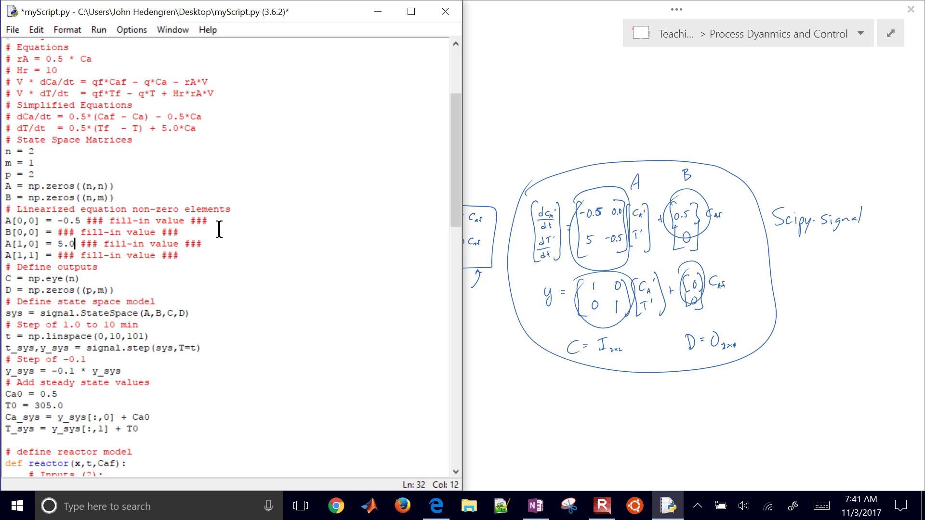
key(Down)
key(Left)
key(Left)
text(0.9)
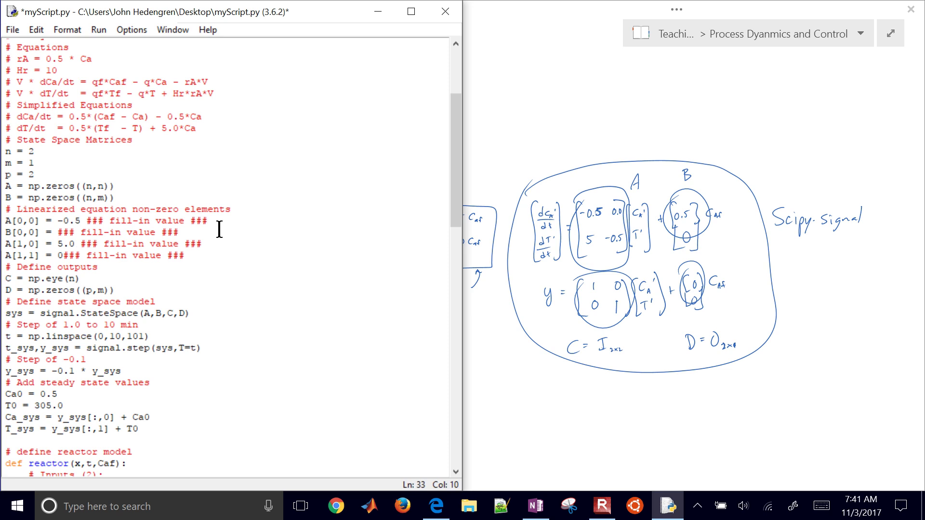
key(BackSpace)
key(BackSpace)
key(BackSpace)
text(-0.5)
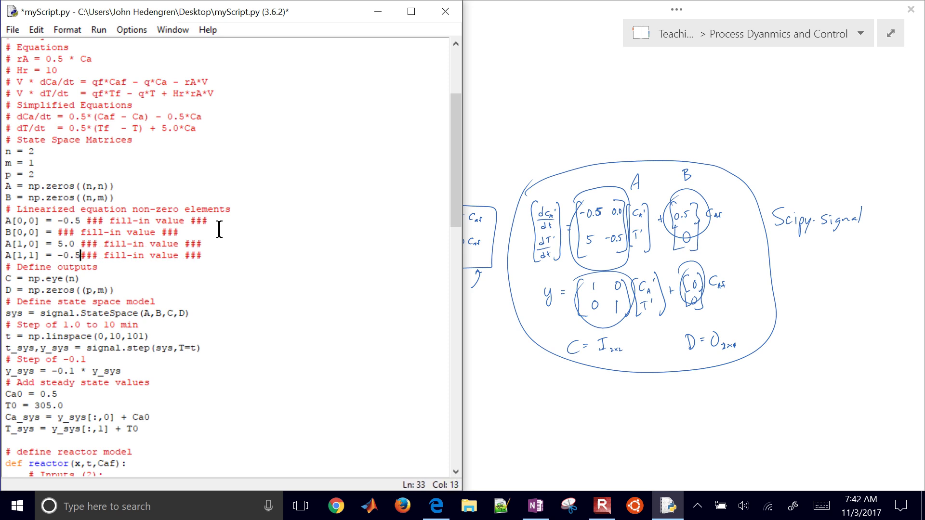
Enter 0.5 for B[0,0], then save and run myScript.py.
key(Up)
key(Up)
key(Left)
key(Left)
text(0.5)
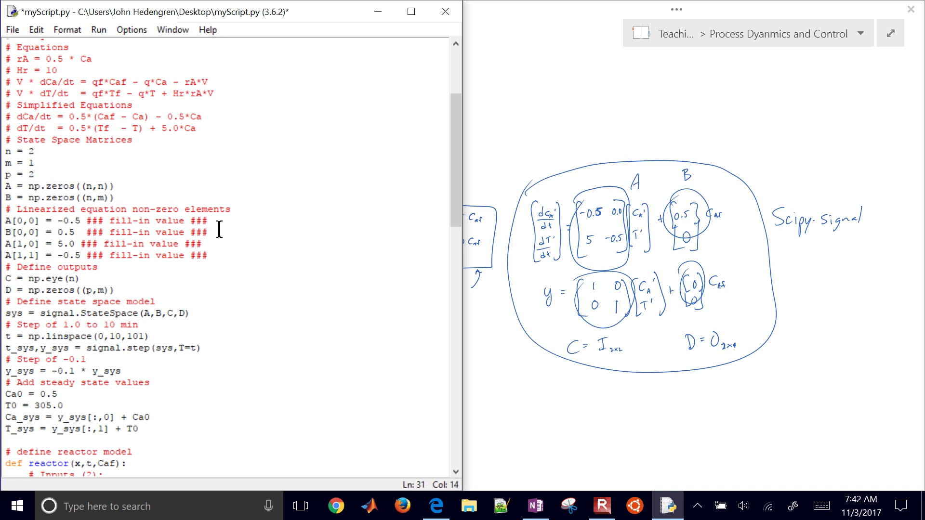
key(Left)
key(ctrl+s)
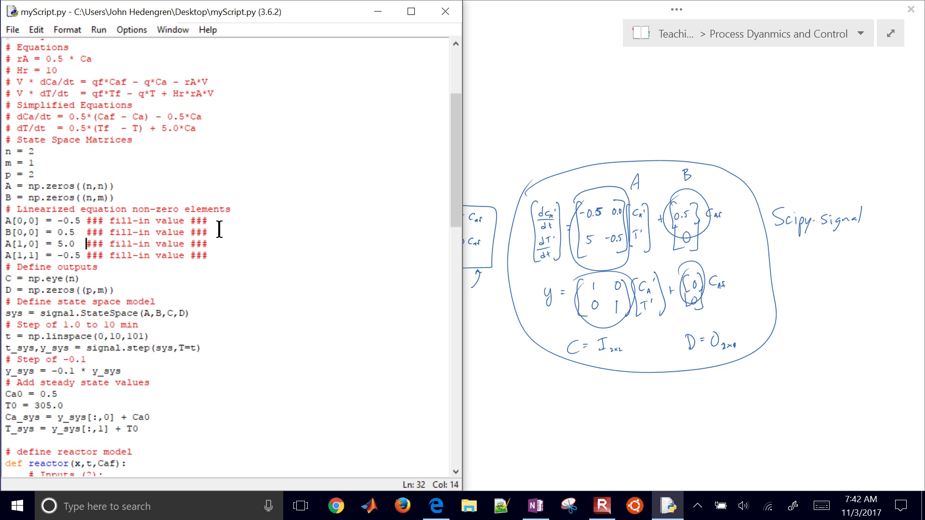
click(99, 30)
click(73, 81)
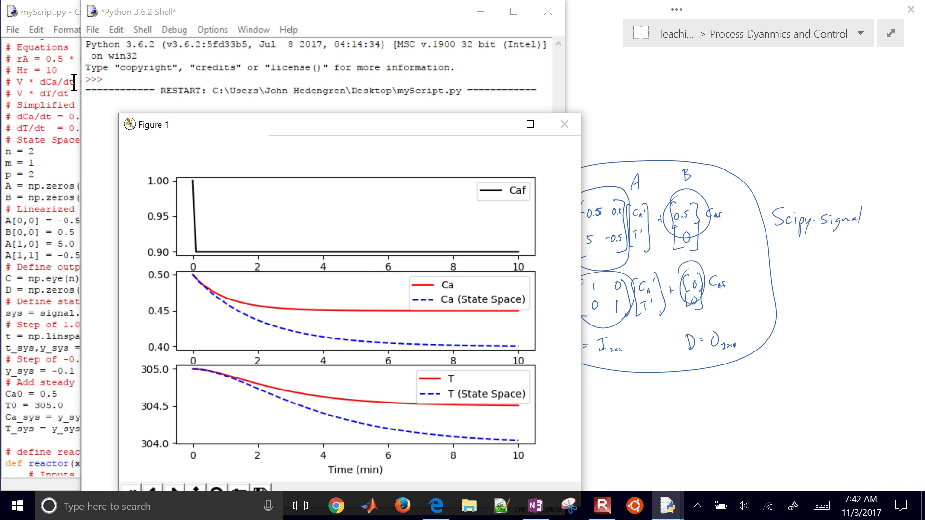
Move the Figure 1 plot top-left and widen the OneNote notes to the right half.
drag(385, 126, 295, 37)
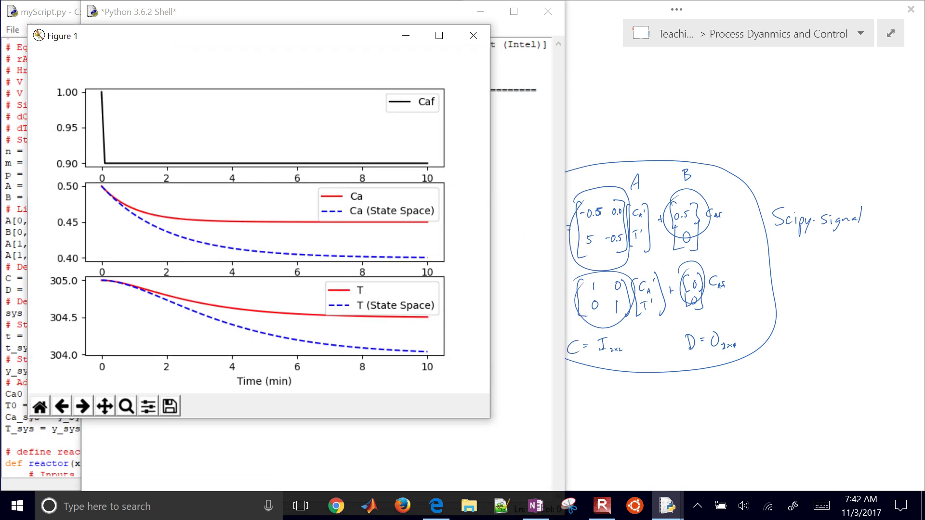
drag(565, 241, 462, 241)
scroll(693, 289, left, 8)
scroll(689, 265, down, 3)
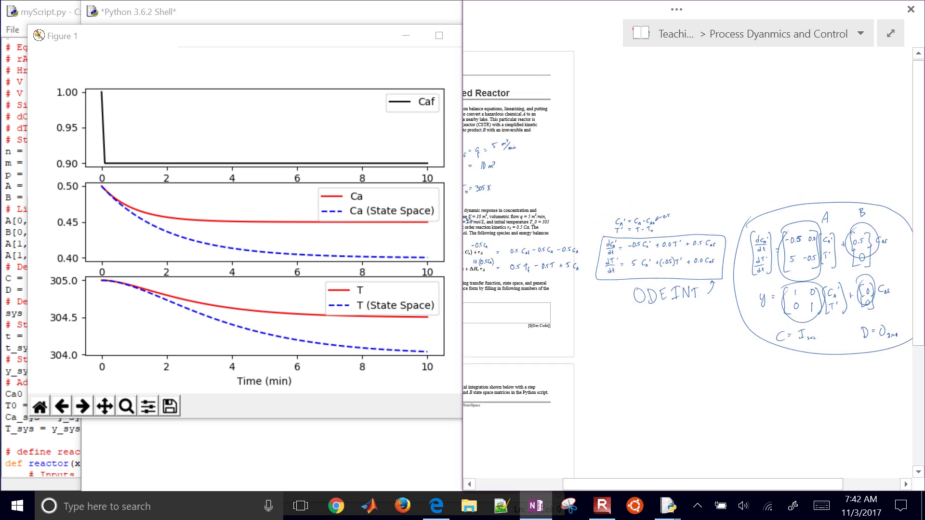
scroll(689, 264, up, 4)
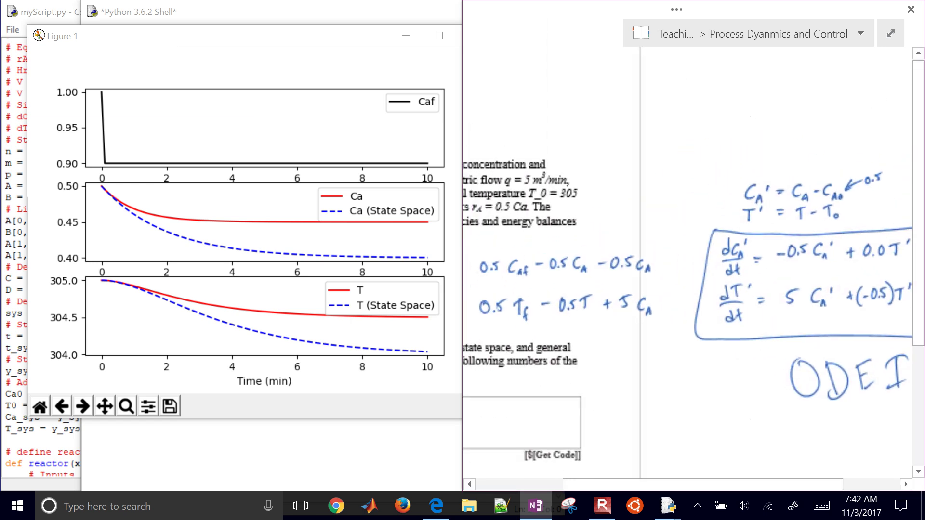
Circle the CA terms and change the dCA'/dt coefficient and A's top-left entry to -1.0.
mouse_move(529, 249)
mouse_down()
mouse_move(623, 241)
mouse_move(652, 249)
mouse_move(657, 270)
mouse_move(569, 278)
mouse_move(539, 247)
mouse_up()
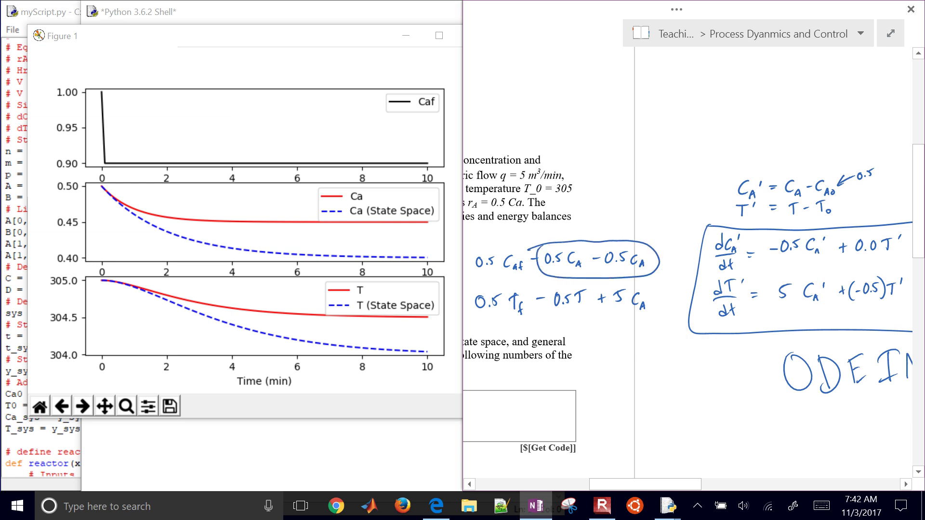
scroll(688, 256, right, 5)
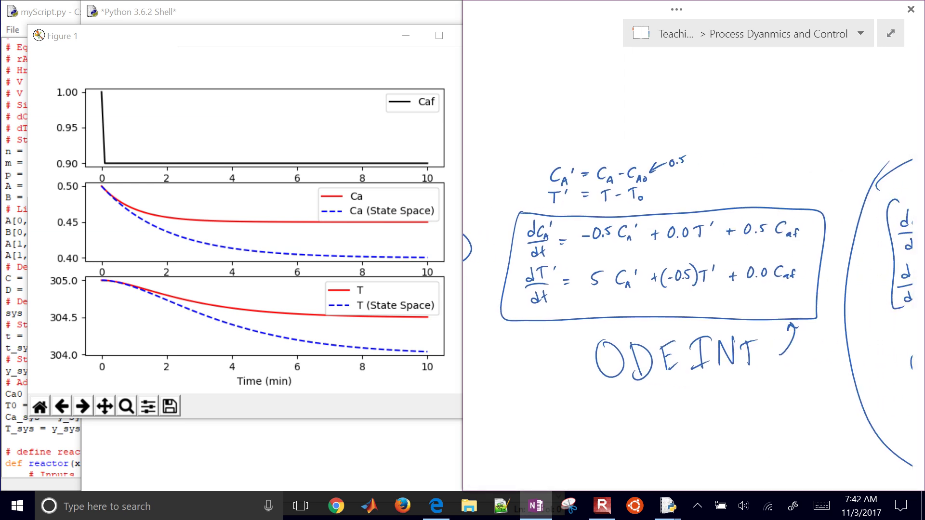
mouse_move(590, 254)
mouse_down()
mouse_move(618, 220)
mouse_move(598, 245)
mouse_up()
drag(602, 240, 609, 227)
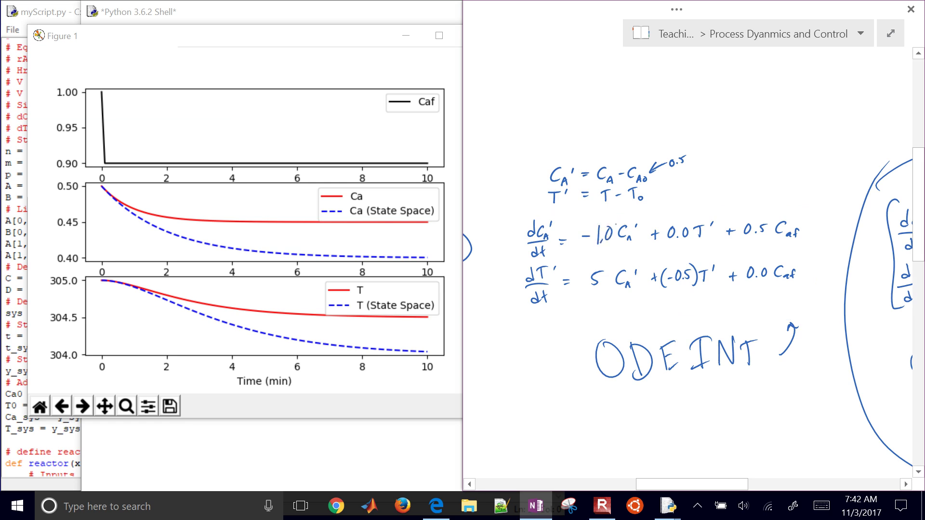
scroll(688, 260, right, 9)
mouse_move(661, 215)
mouse_down()
mouse_move(669, 216)
mouse_move(642, 231)
mouse_move(656, 214)
mouse_up()
click(649, 228)
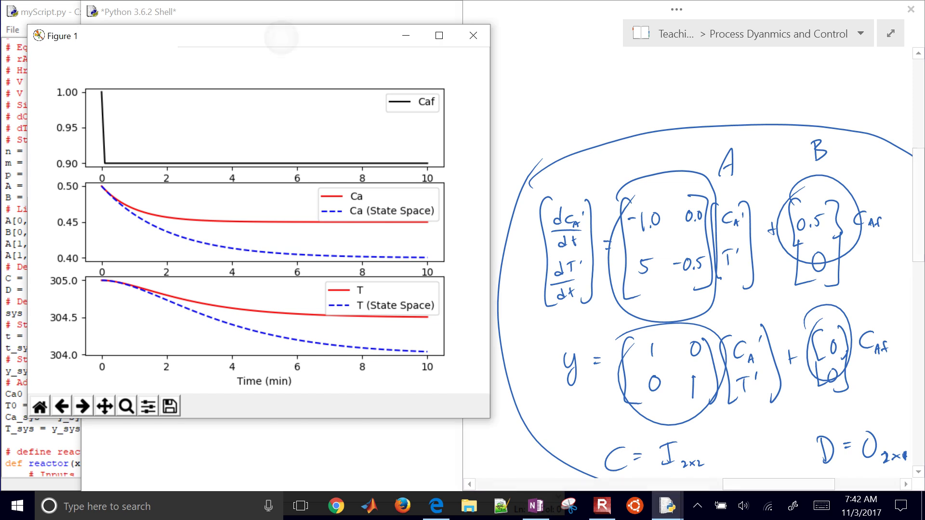
Close the old plot, change A[0,0] to -1.0 in myScript.py, and save.
key(alt+F4)
click(83, 220)
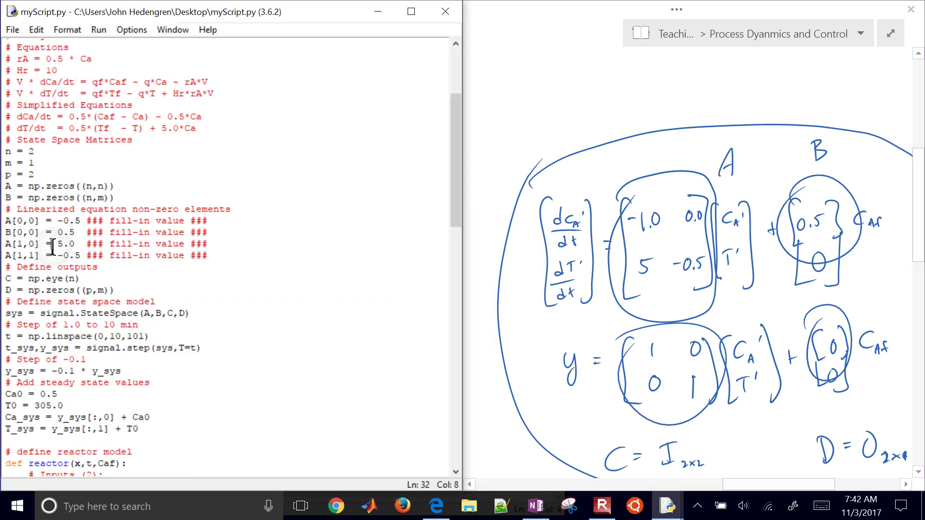
key(Down)
key(Left)
key(Delete)
key(BackSpace)
key(BackSpace)
text(1.0)
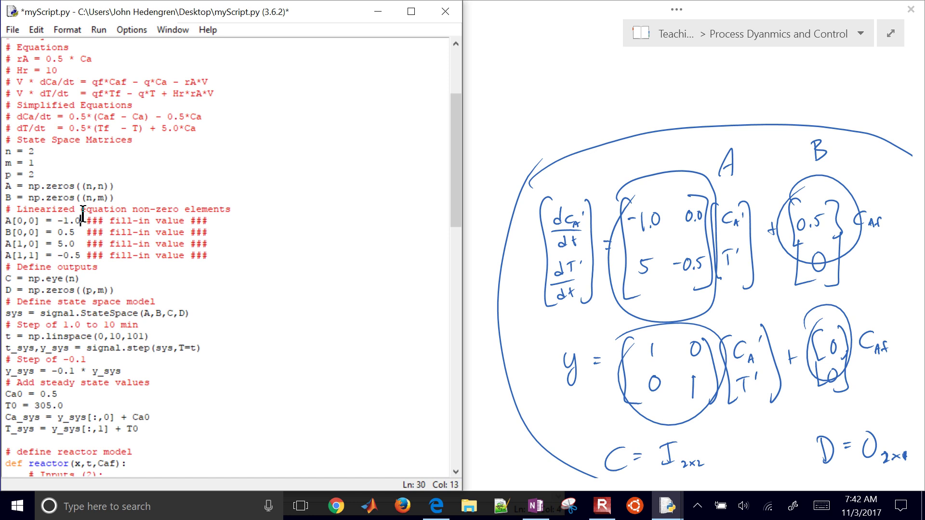
key(ctrl+s)
Rerun the script, compare the matching curves, then close the plot and Python shell.
click(757, 361)
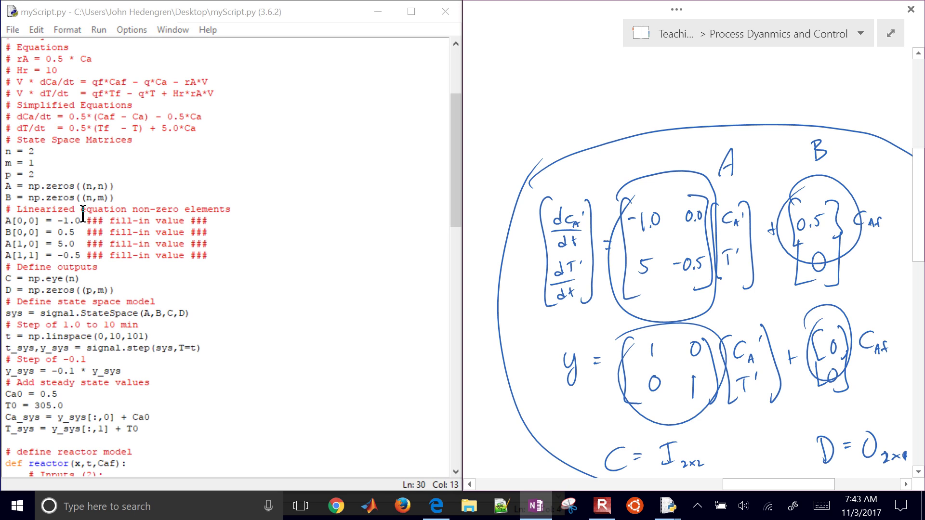
click(98, 30)
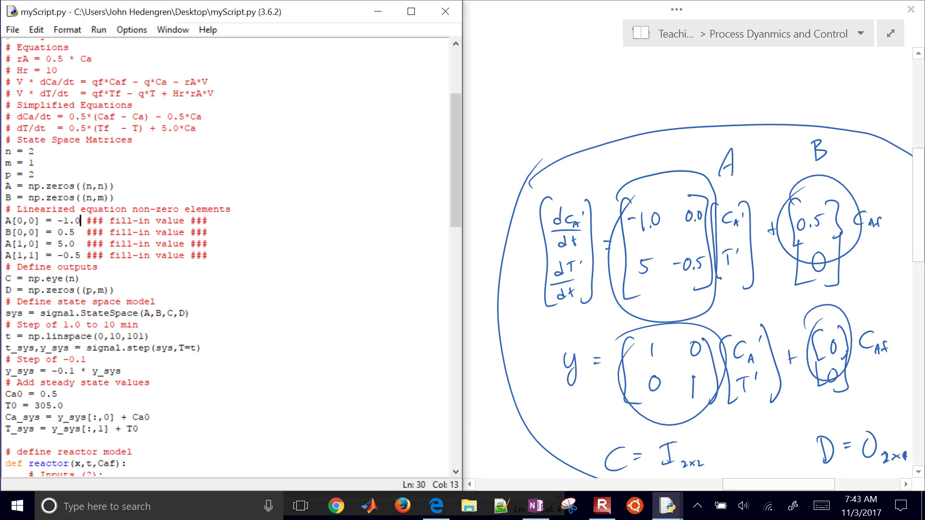
click(72, 82)
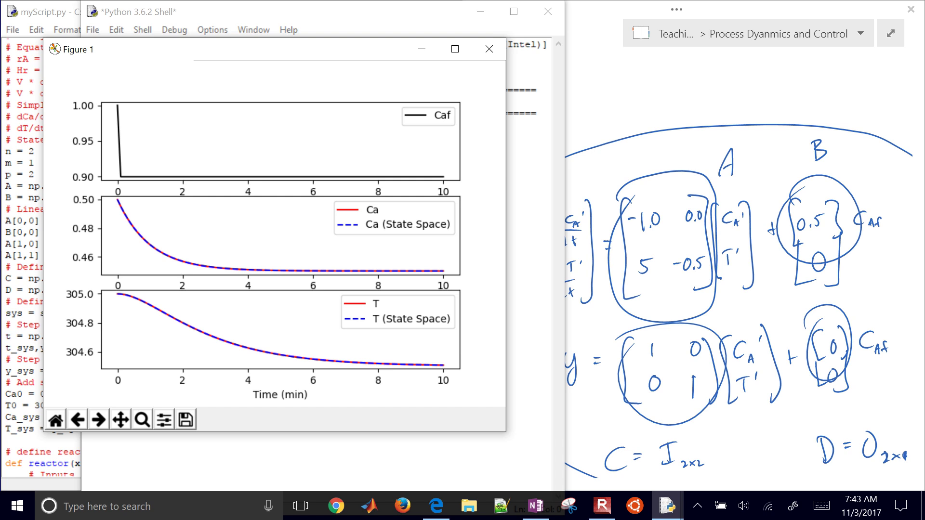
click(497, 47)
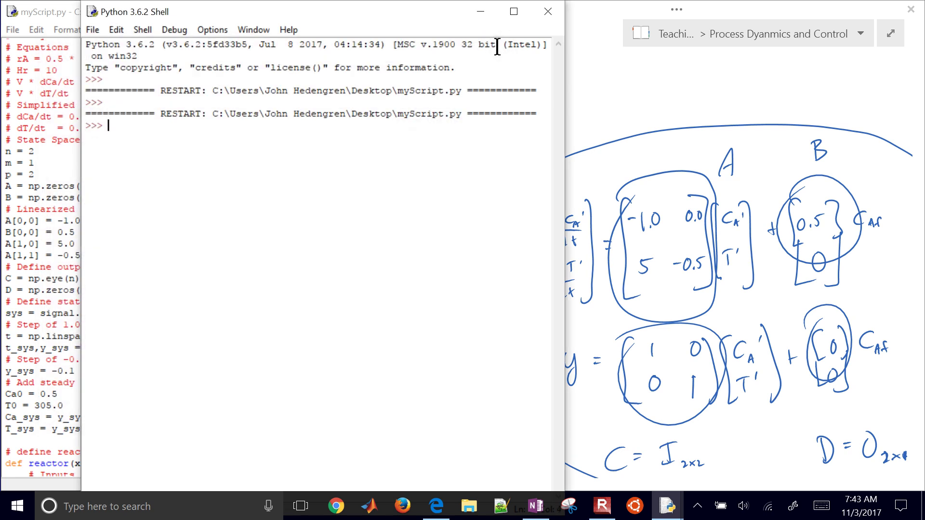
click(548, 11)
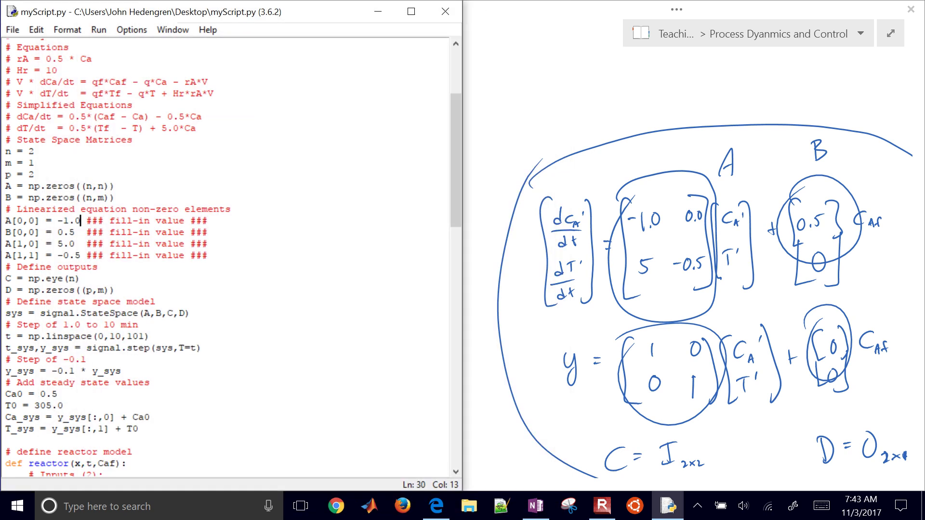
Replace the Caf input labels beside matrices B and D with Tf.
click(758, 361)
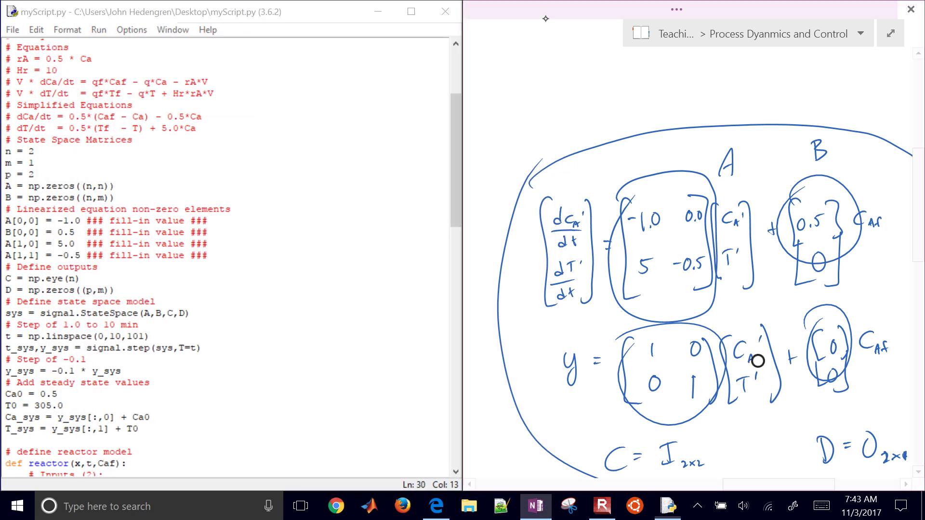
mouse_move(868, 239)
mouse_down()
mouse_move(875, 201)
mouse_move(857, 228)
mouse_up()
drag(850, 213, 873, 220)
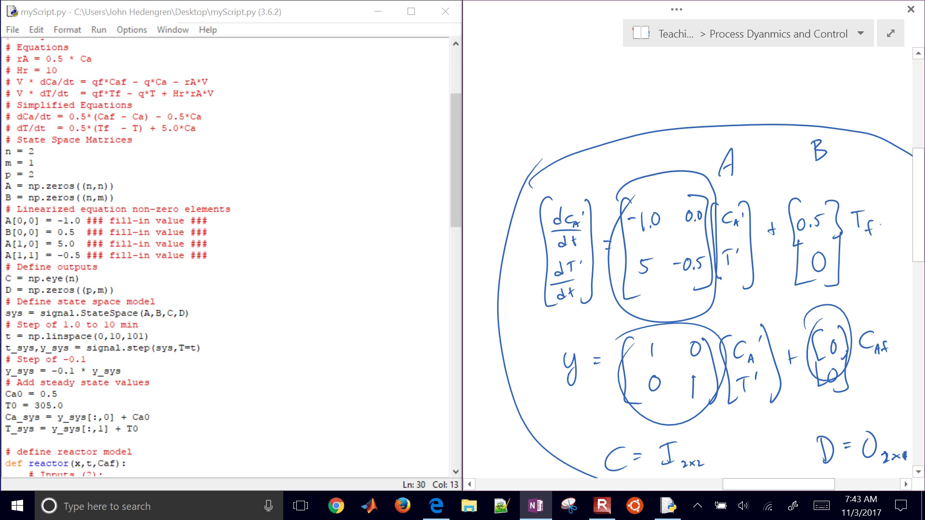
mouse_move(868, 367)
mouse_down()
mouse_move(891, 331)
mouse_move(873, 350)
mouse_up()
mouse_move(863, 333)
mouse_down()
mouse_move(878, 330)
mouse_move(881, 354)
mouse_up()
drag(878, 347, 889, 344)
Circle the y equation, erase B's old entries, redraw its brackets, and underline the 0.5 Tf term.
mouse_move(531, 344)
mouse_down()
mouse_move(681, 314)
mouse_move(859, 298)
mouse_move(915, 338)
mouse_move(859, 417)
mouse_move(682, 448)
mouse_move(550, 354)
mouse_up()
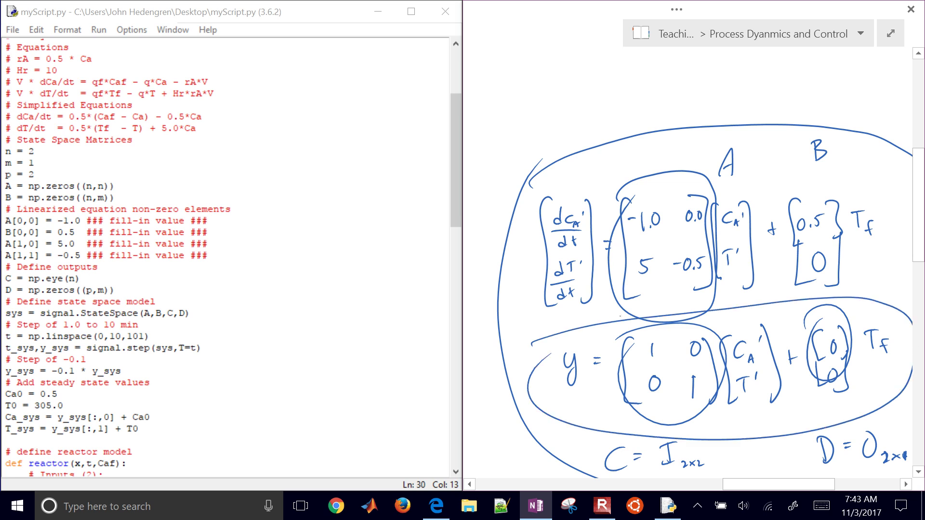
mouse_move(836, 219)
mouse_down()
mouse_move(813, 244)
mouse_move(826, 246)
mouse_move(816, 218)
mouse_move(801, 286)
mouse_up()
drag(829, 192, 838, 230)
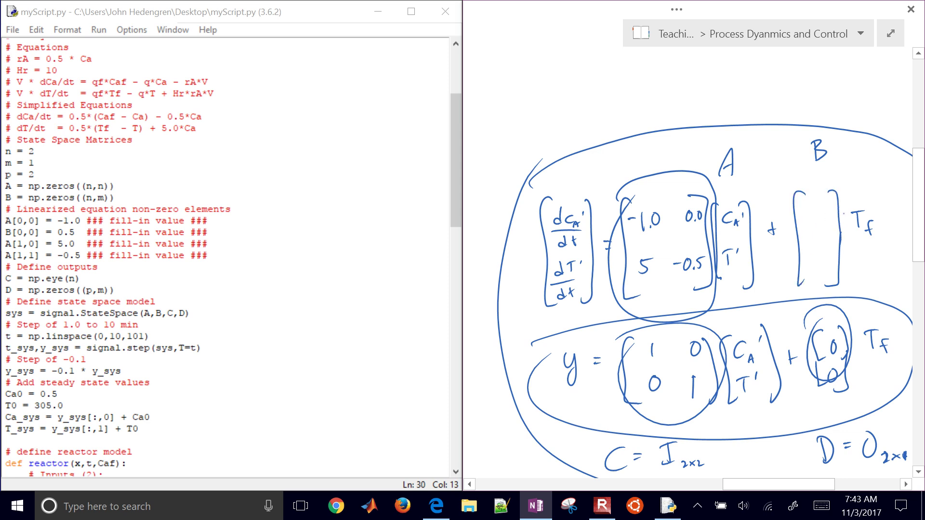
scroll(693, 289, left, 10)
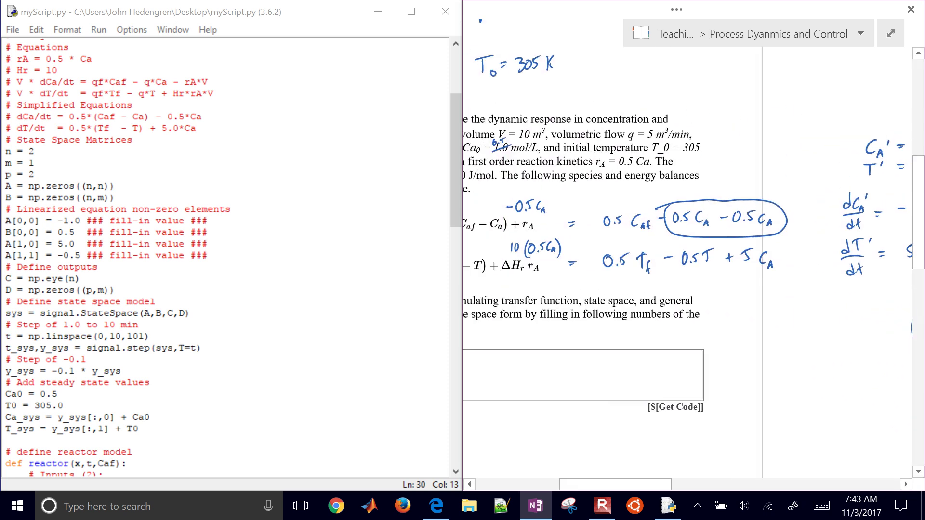
scroll(694, 289, left, 5)
drag(615, 283, 658, 285)
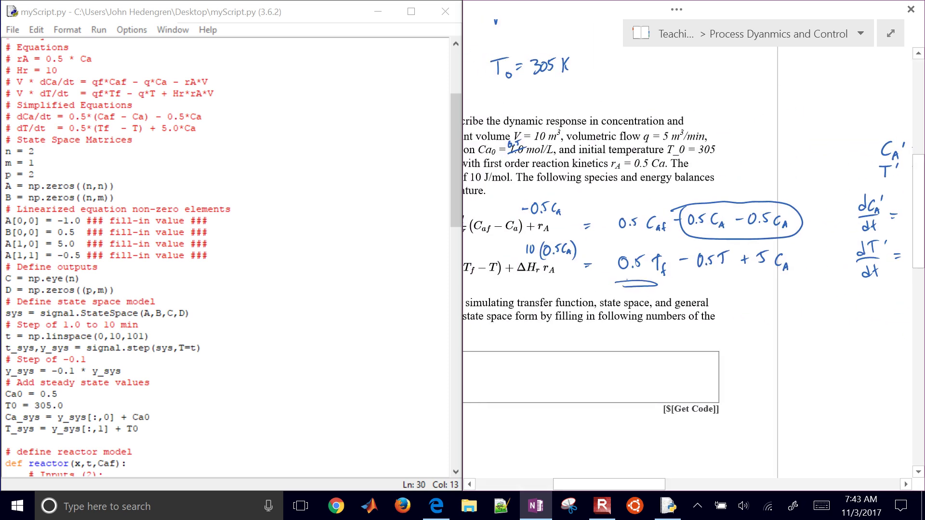
drag(826, 230, 828, 235)
Write 0 and 0.5 as the entries of matrix B.
scroll(694, 289, right, 10)
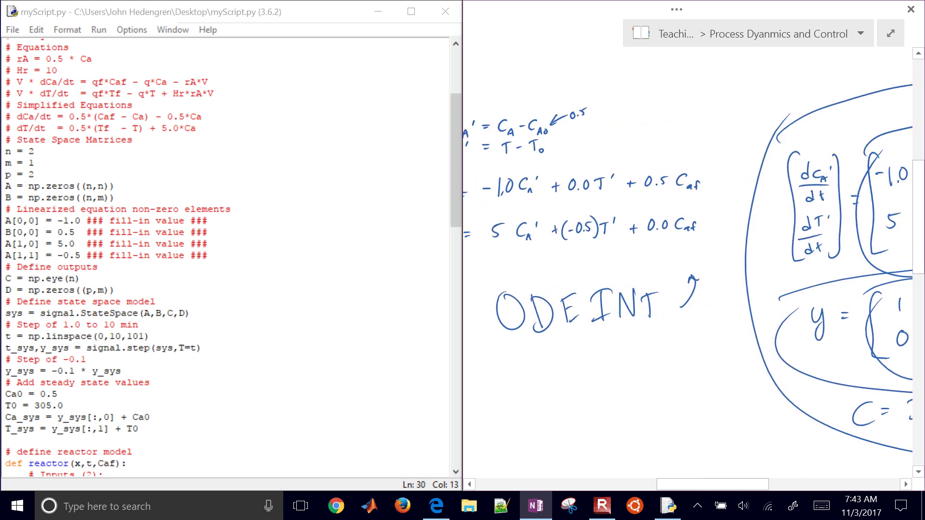
scroll(693, 289, down, 4)
scroll(693, 289, right, 2)
drag(684, 159, 682, 160)
mouse_move(673, 208)
mouse_down()
mouse_move(670, 219)
mouse_move(680, 214)
mouse_up()
drag(689, 208, 690, 215)
drag(692, 205, 703, 200)
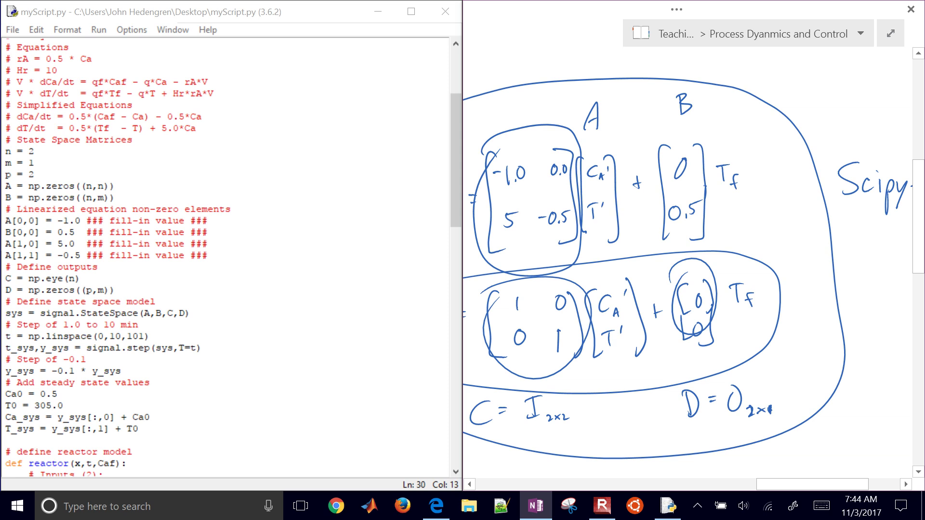
Change the input-matrix line in myScript.py from B[0,0] to B[1,0] = 0.5.
click(102, 244)
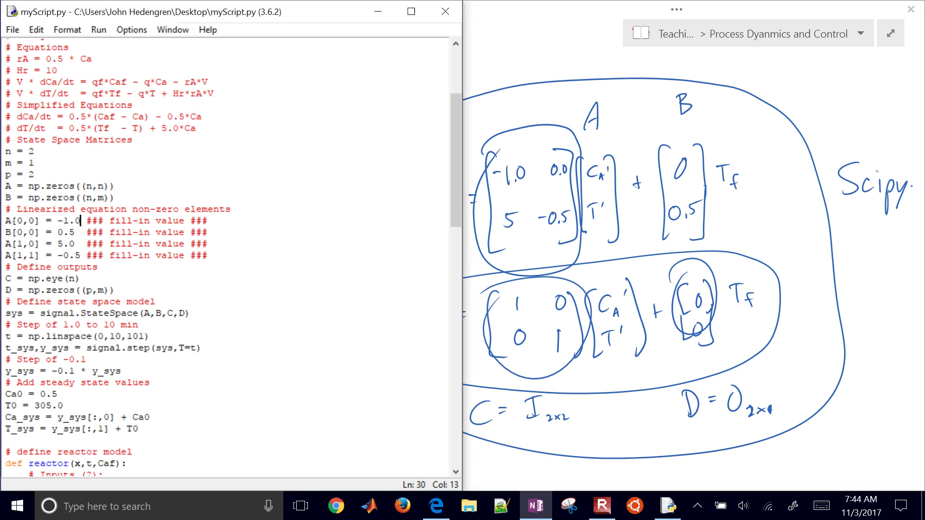
key(Left)
key(Left)
key(Left)
key(Up)
key(Left)
key(Left)
key(Left)
key(Left)
key(Left)
key(Left)
key(Left)
key(Left)
key(Left)
key(Left)
key(Left)
key(Left)
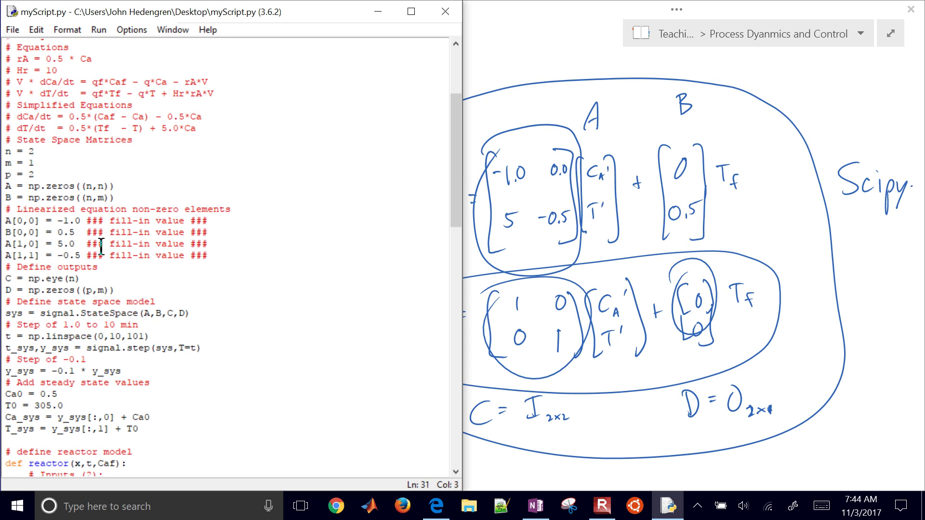
key(BackSpace)
text(1)
key(Right)
key(Right)
key(Right)
key(Right)
key(Right)
key(Right)
key(Right)
key(Right)
key(Right)
key(Right)
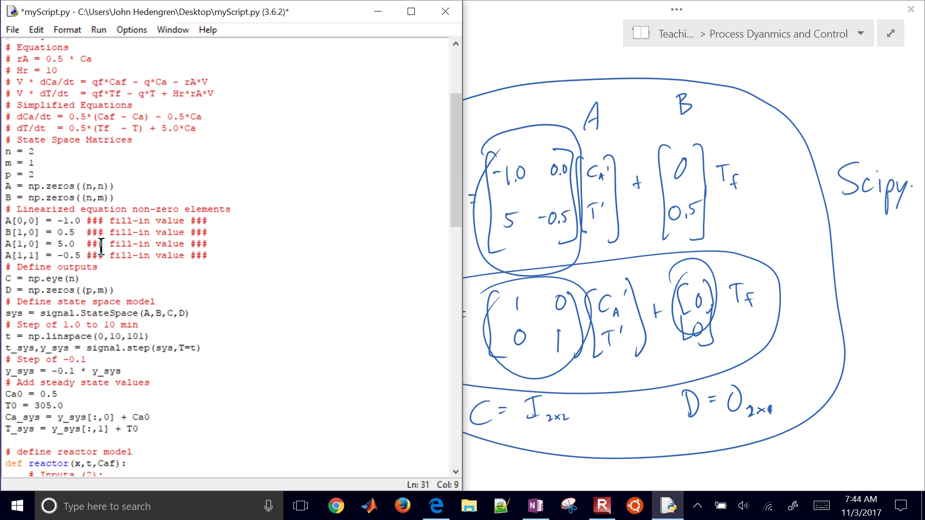